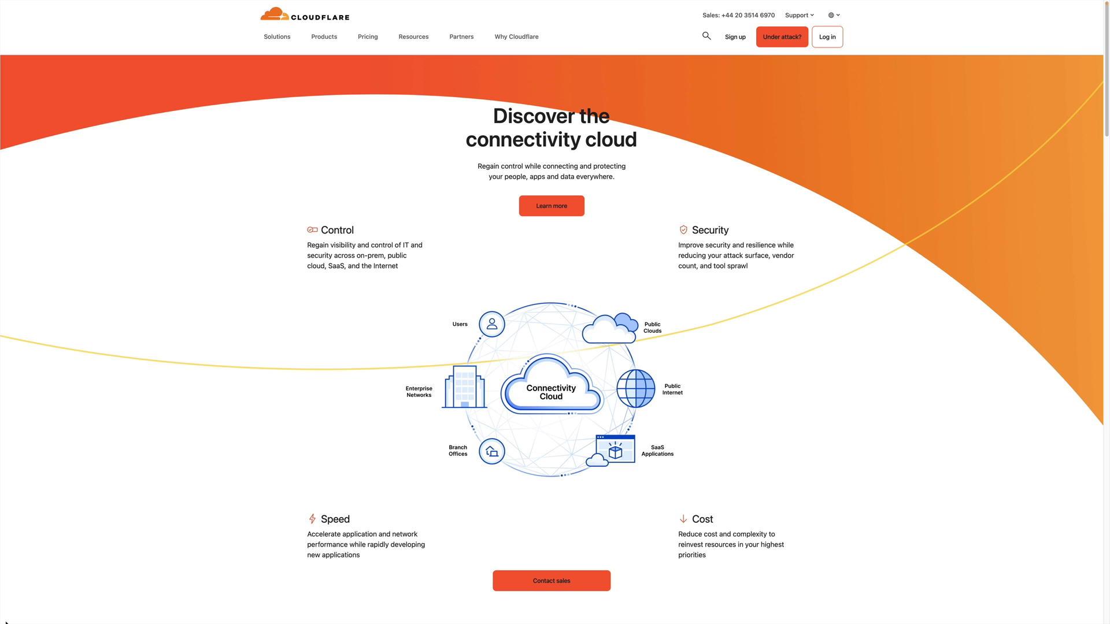
Scroll down the Cloudflare home page
scroll(6, 622, "down", 7)
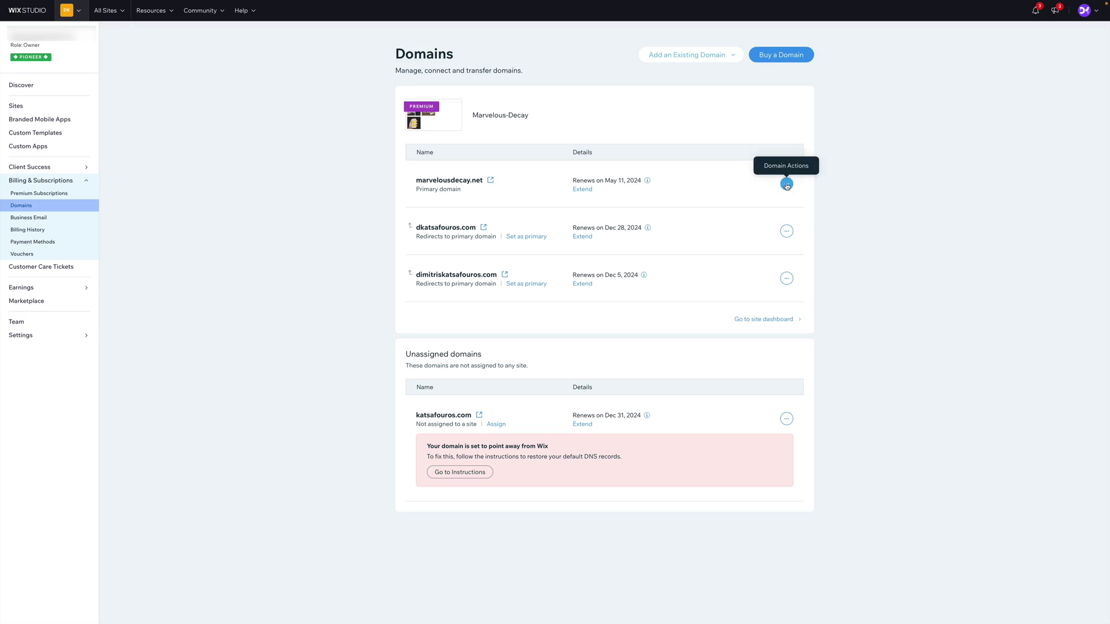
Open marvelousdecay.net's DNS records in Wix Studio and scroll through its Google MX entries
left_click(786, 185)
left_click(737, 247)
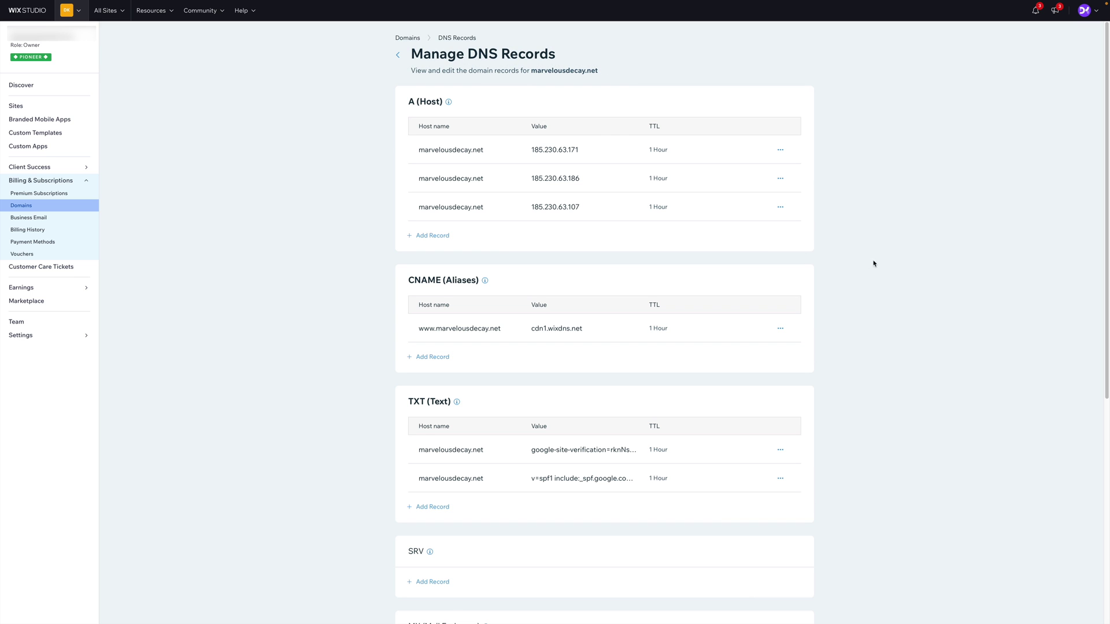
scroll(879, 264, "down", 2)
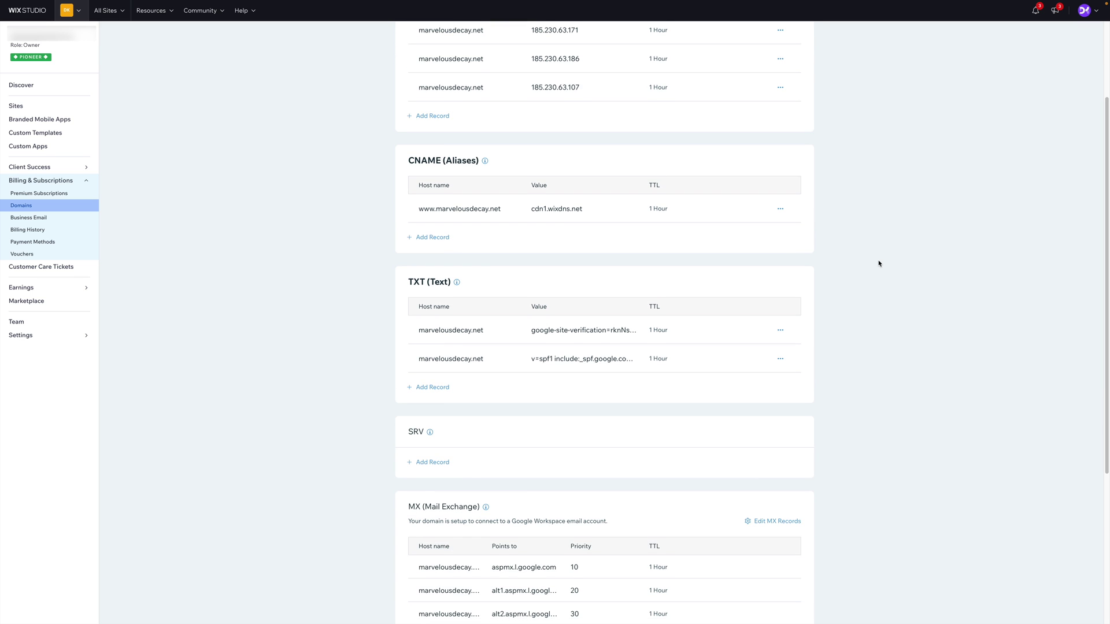
scroll(878, 264, "down", 4)
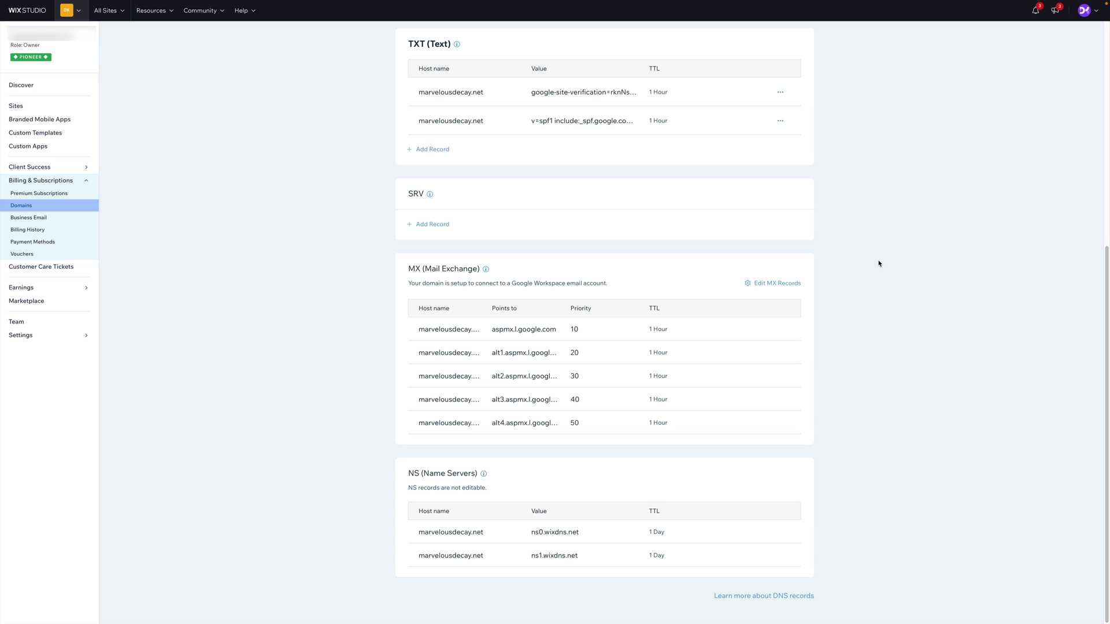
scroll(879, 264, "up", 6)
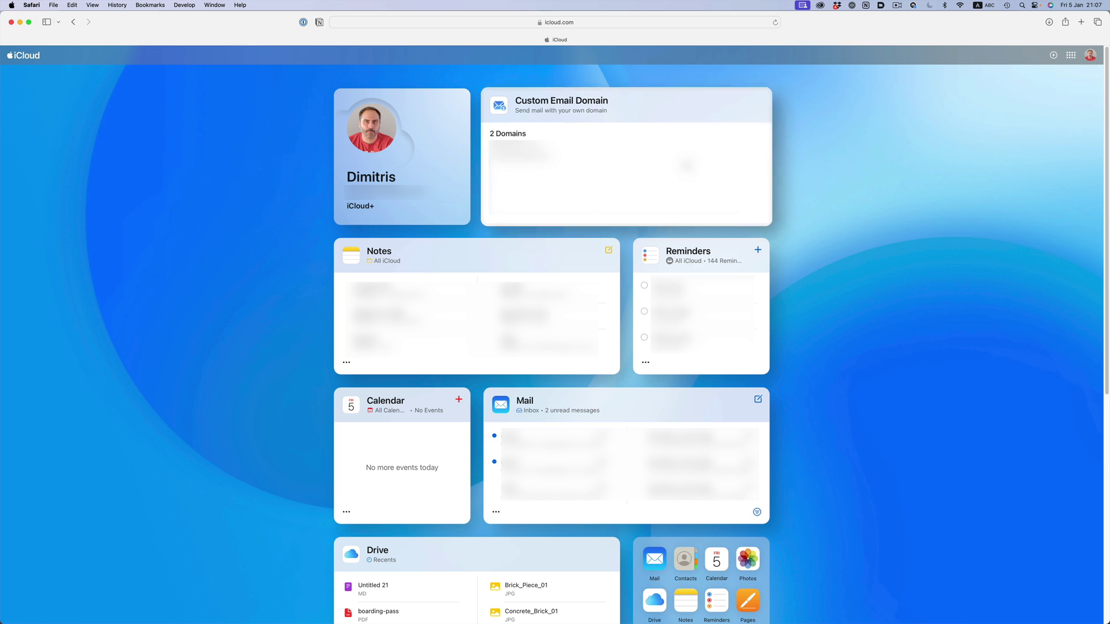
Go to Custom Email Domain from the iCloud apps grid and choose Add a Domain You Own
left_click(1071, 56)
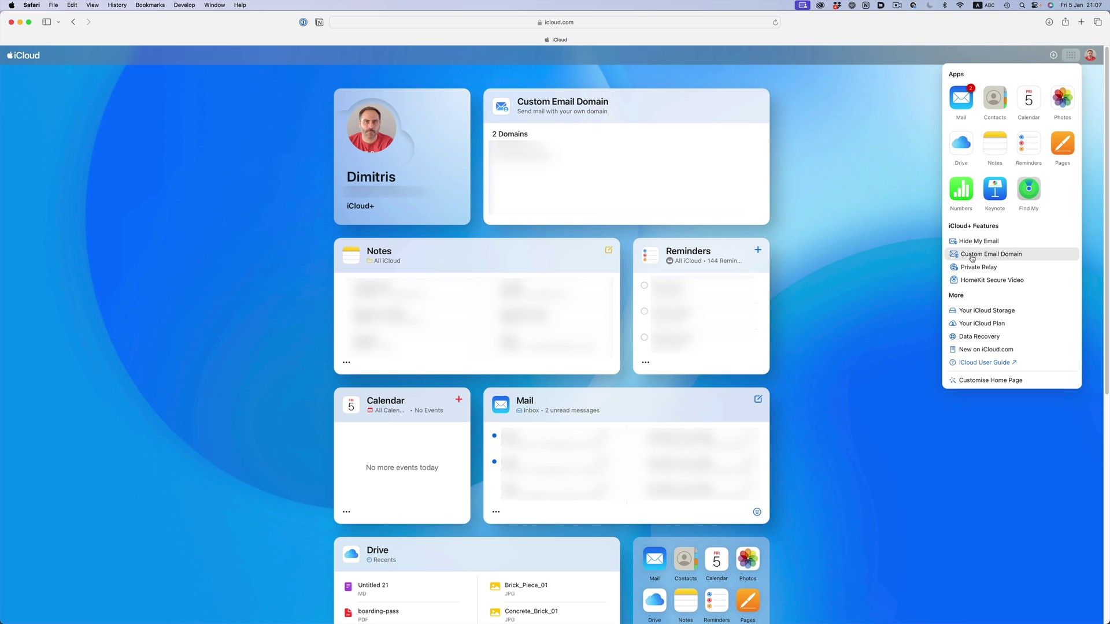
left_click(978, 256)
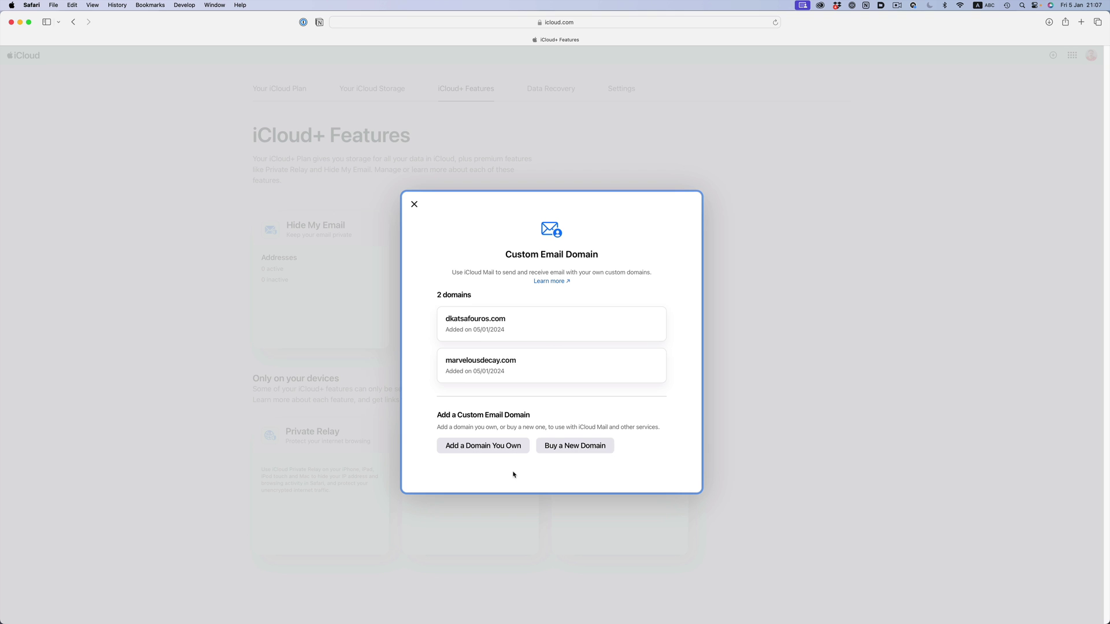
left_click(485, 446)
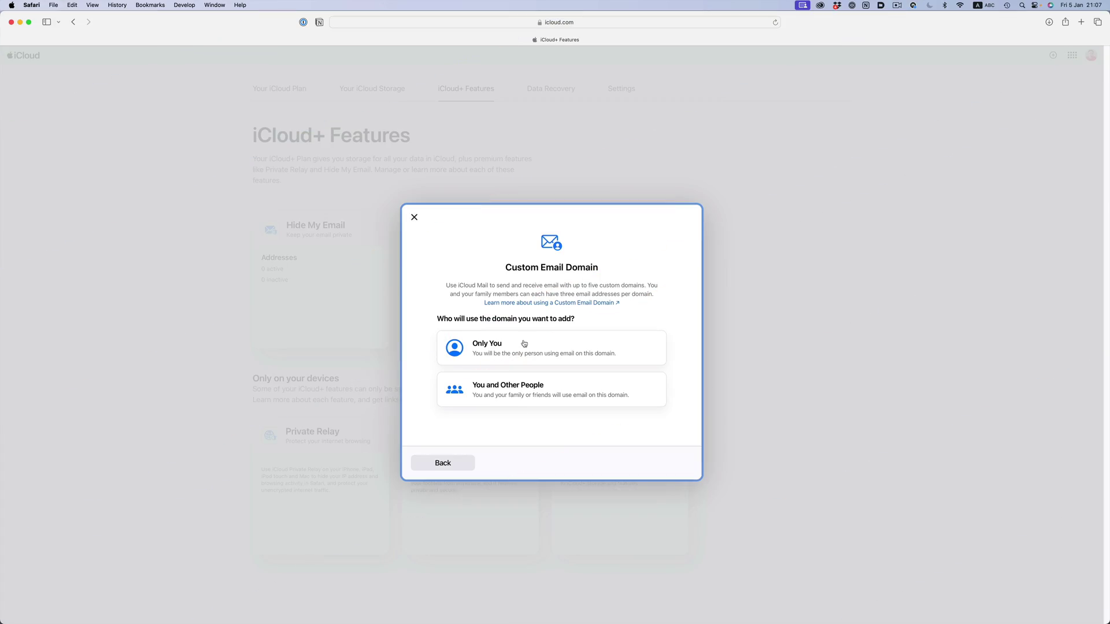
Choose Only You, enter the personal .com domain, and skip adding existing email addresses
left_click(524, 343)
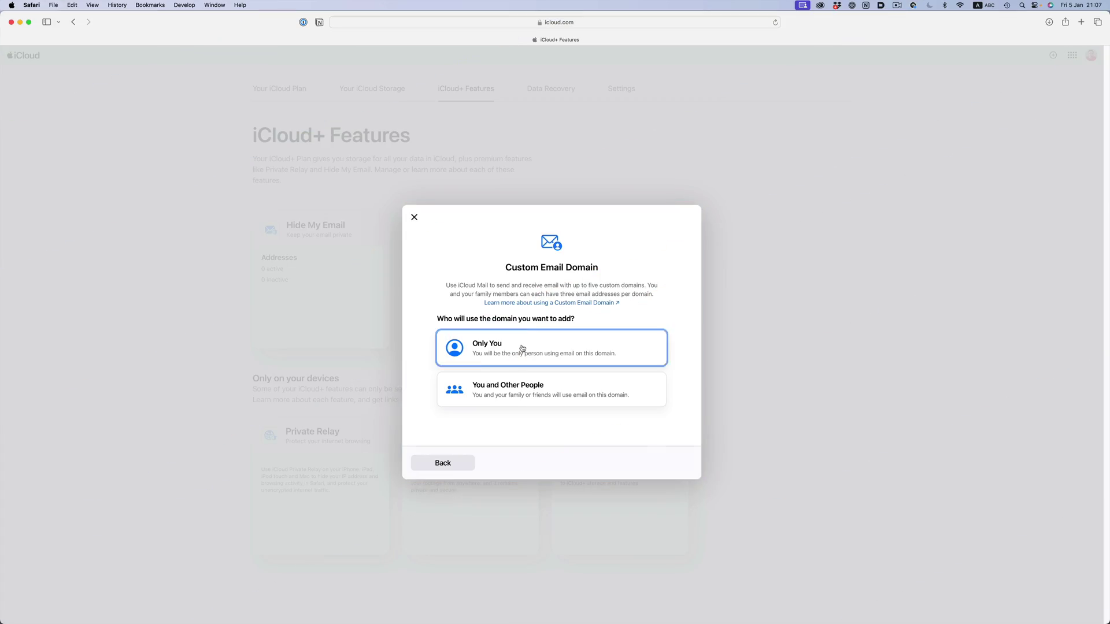
type("dimitriskatsafouros.com")
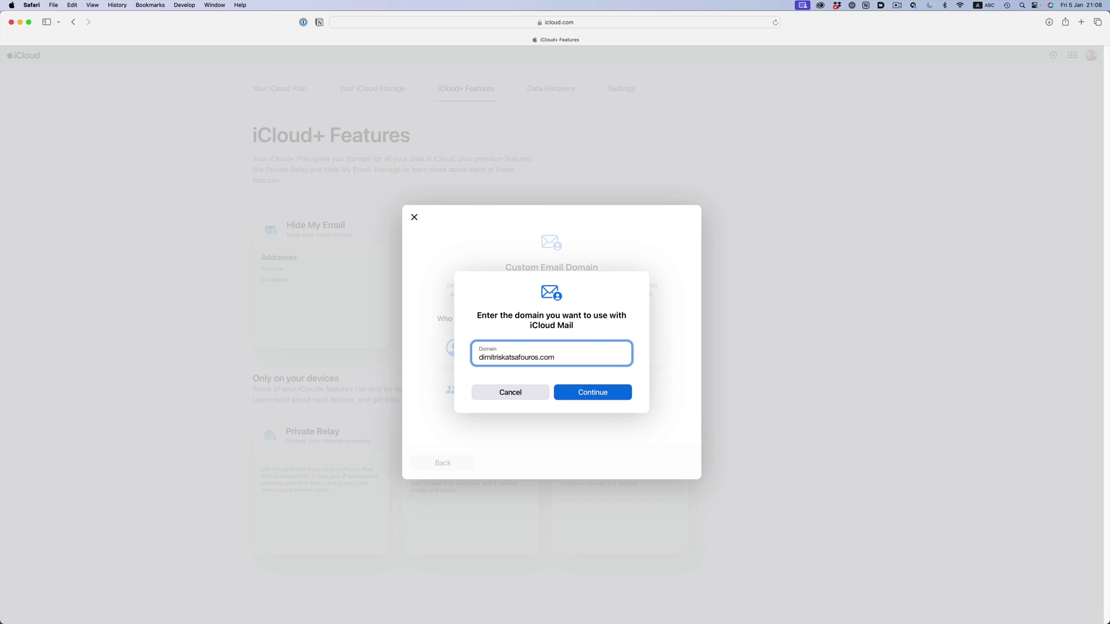
left_click(592, 393)
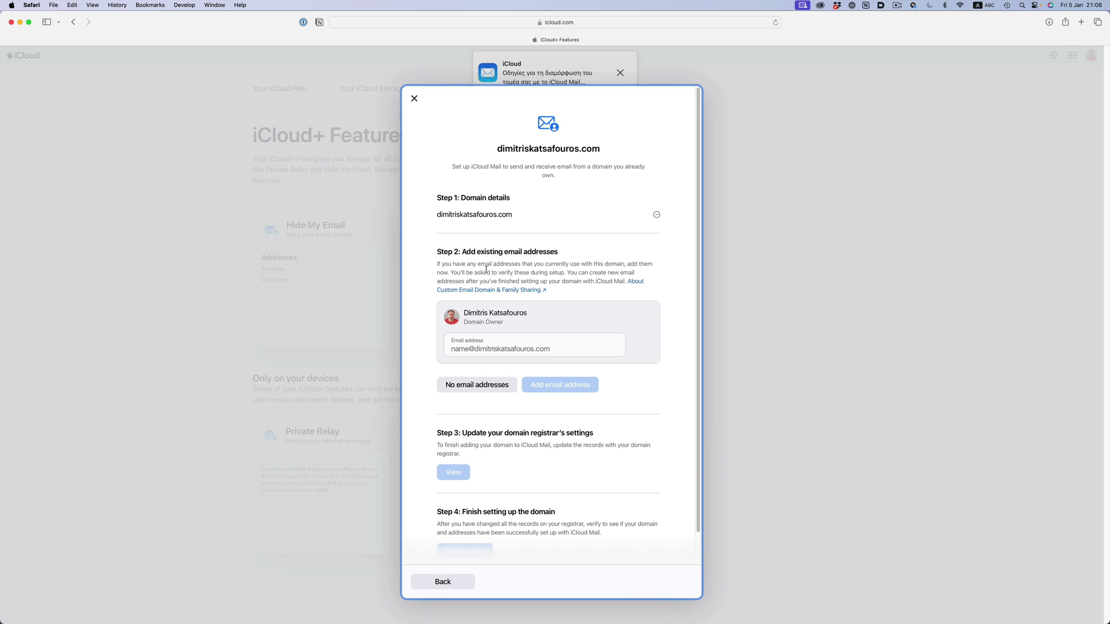
left_click_drag(438, 266, 637, 286)
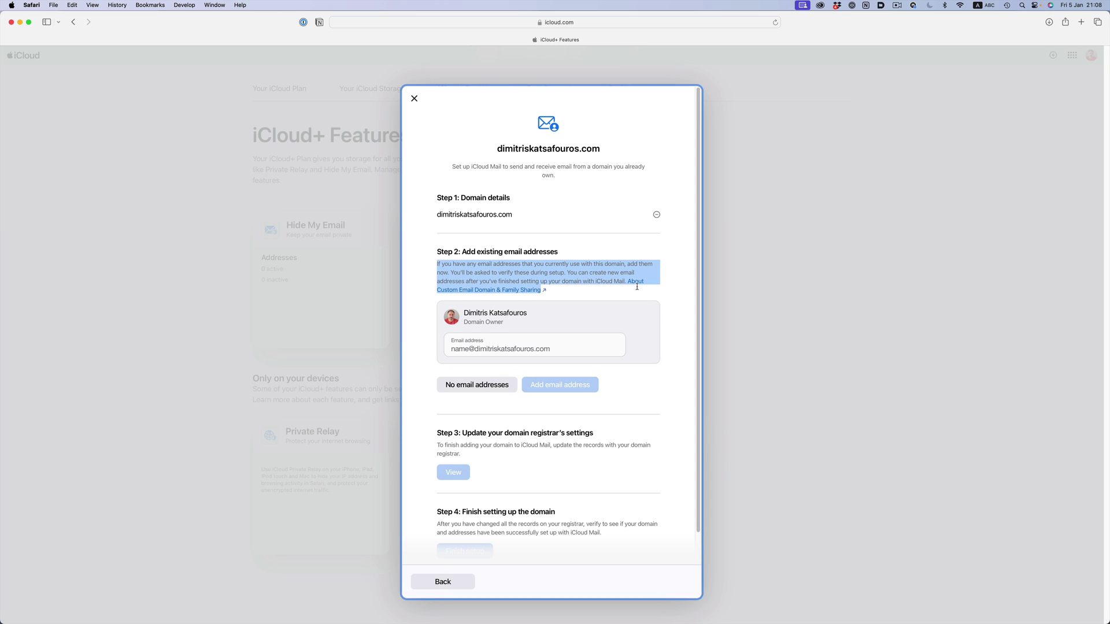
left_click(419, 385)
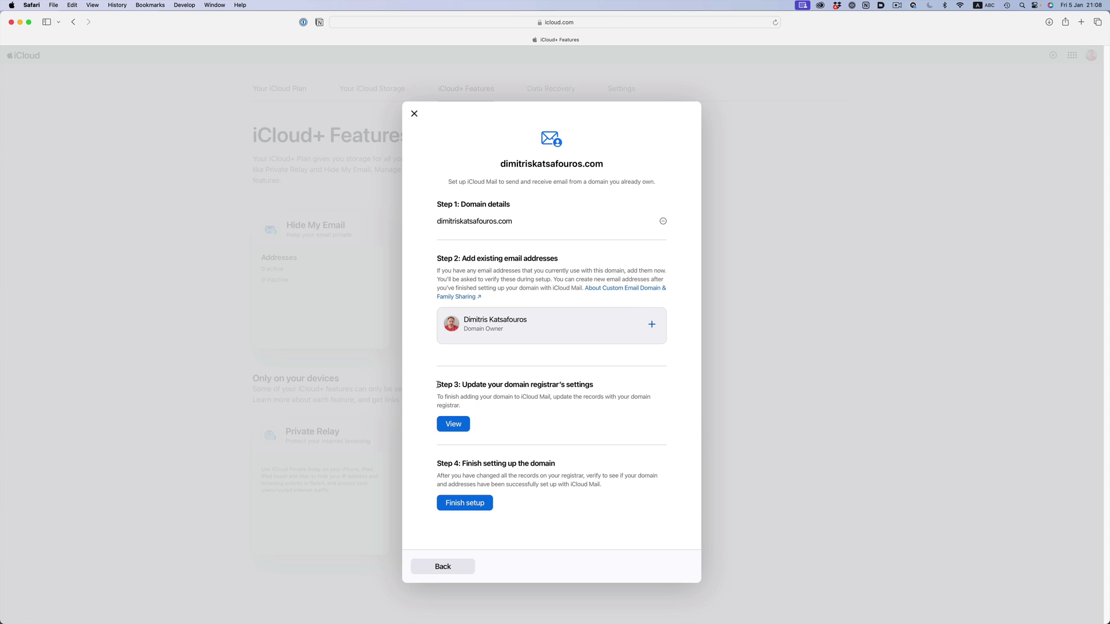
Show iCloud's MX, TXT, SPF and DKIM records beside Wix, with the .com domain's actions menu open
left_click(455, 426)
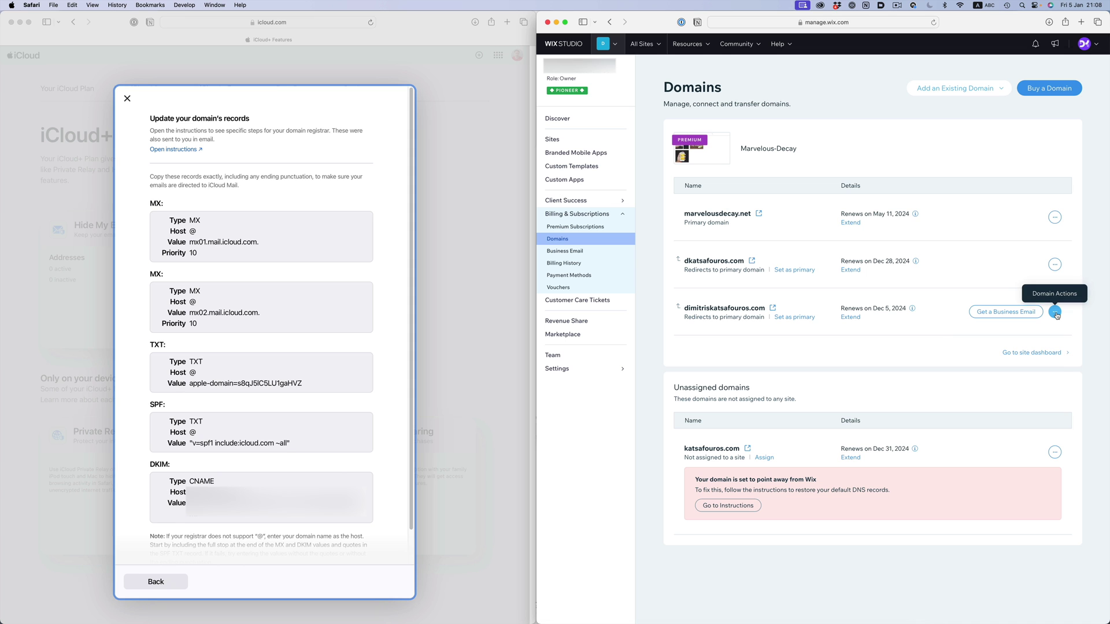
left_click(1055, 313)
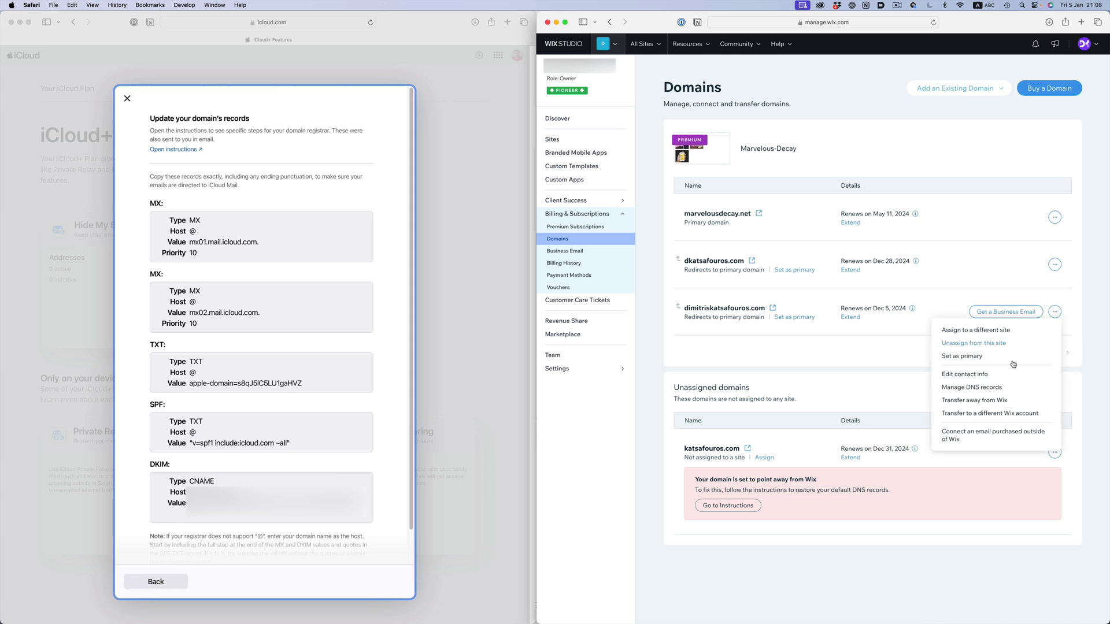
In the .com domain's DNS records, start connecting an outside email with provider Other
left_click(994, 388)
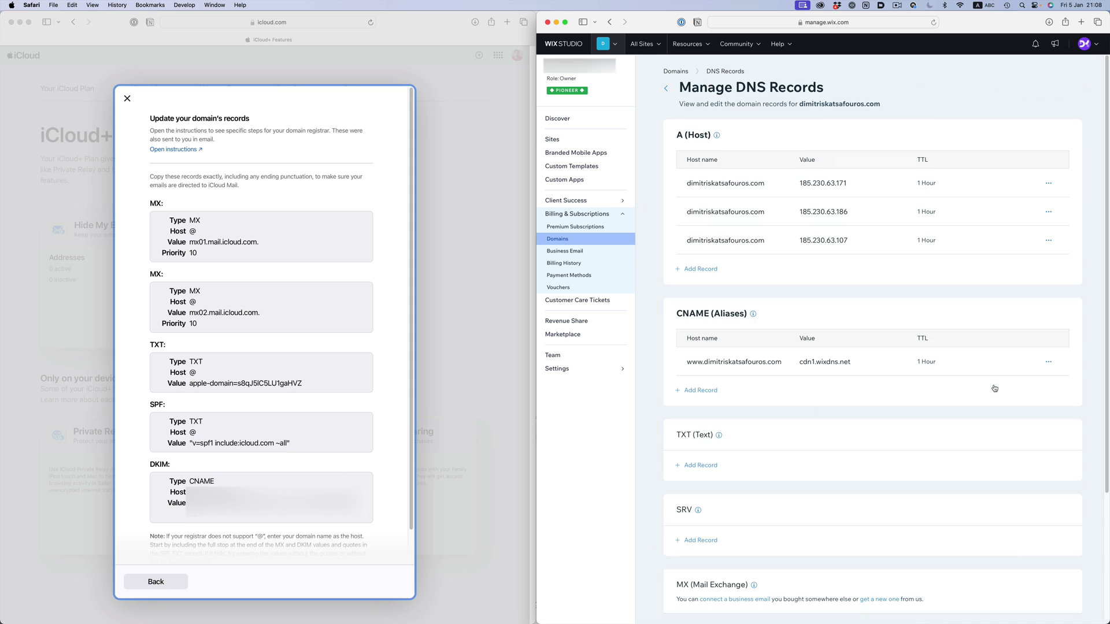
scroll(646, 412, "down", 3)
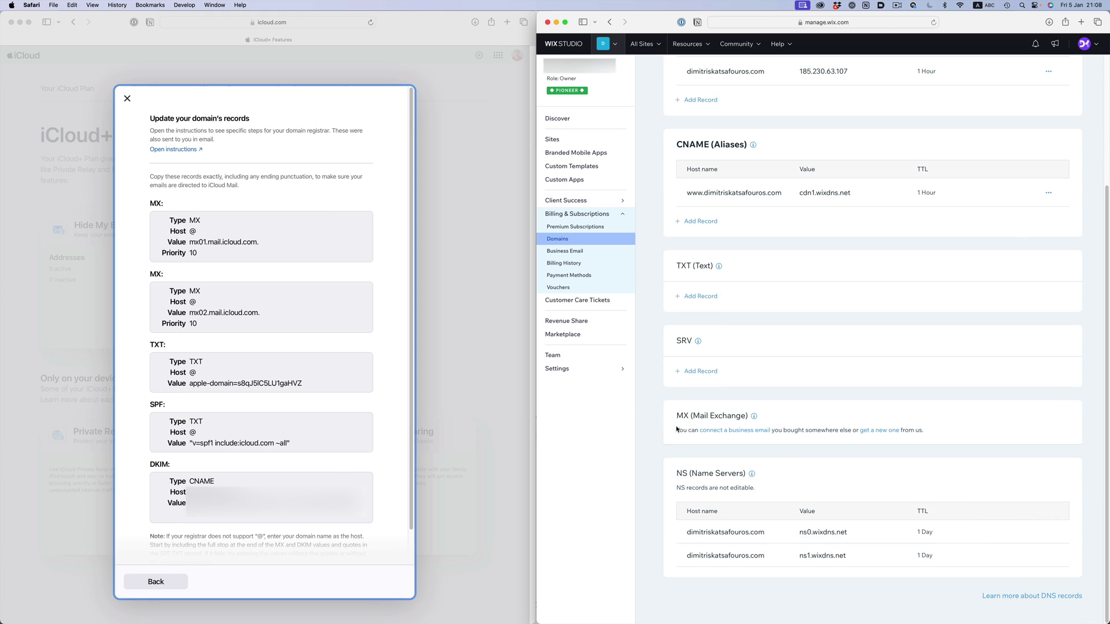
left_click(737, 431)
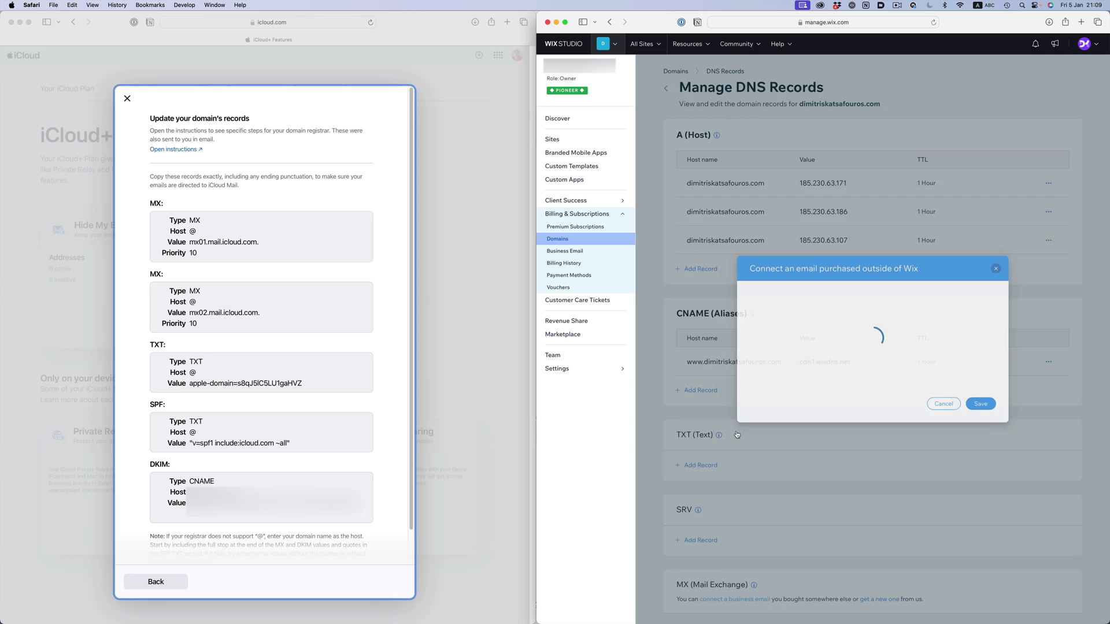
left_click(799, 298)
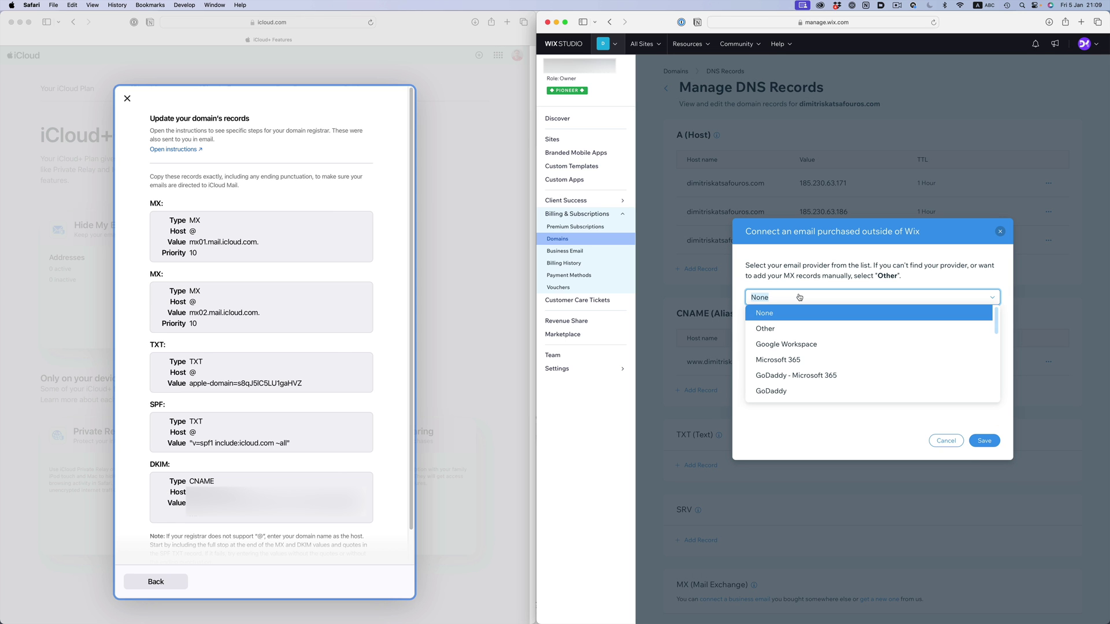
left_click(770, 331)
Copy mx01.mail.icloud.com from iCloud into the first MX record's target (priority 10)
left_click(844, 378)
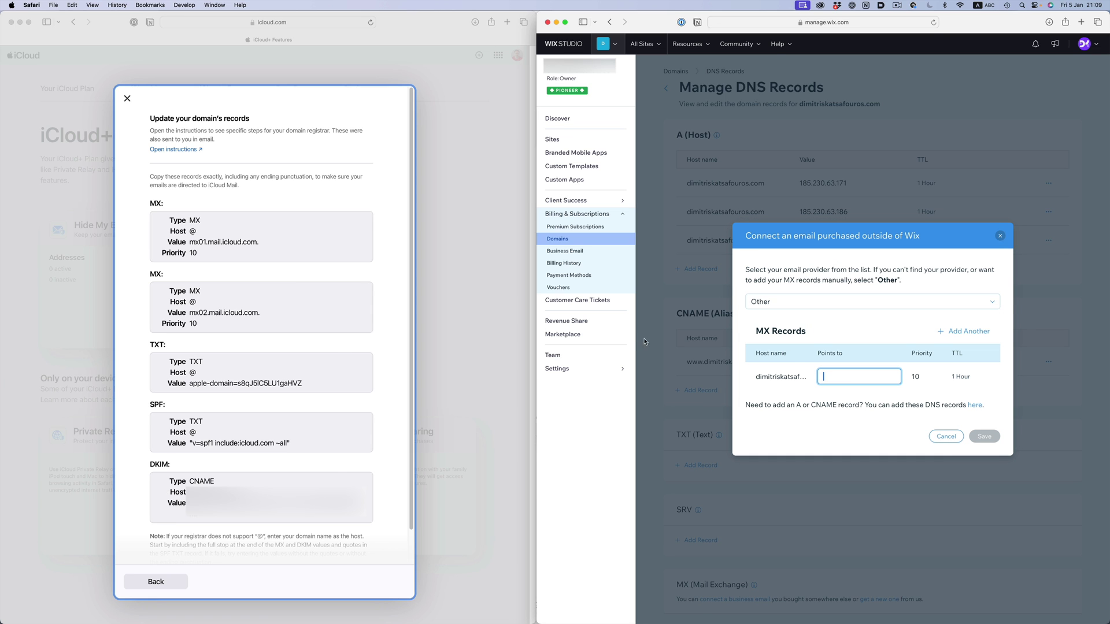
left_click(262, 252)
left_click_drag(258, 241, 183, 242)
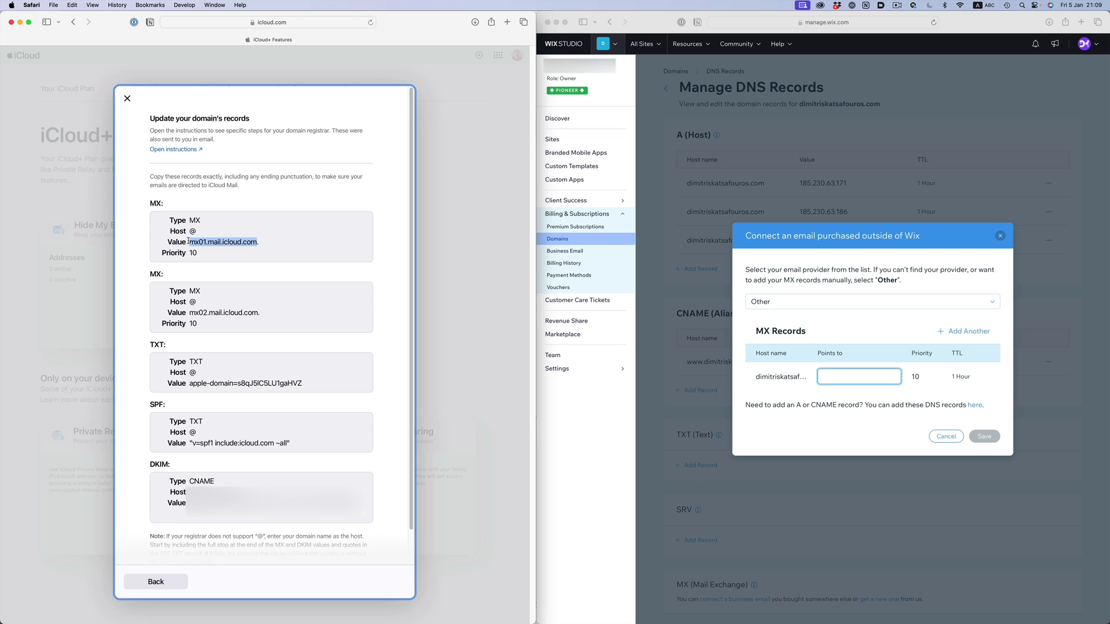
key("cmd+c")
left_click(859, 376)
key("cmd+v")
left_click(746, 434)
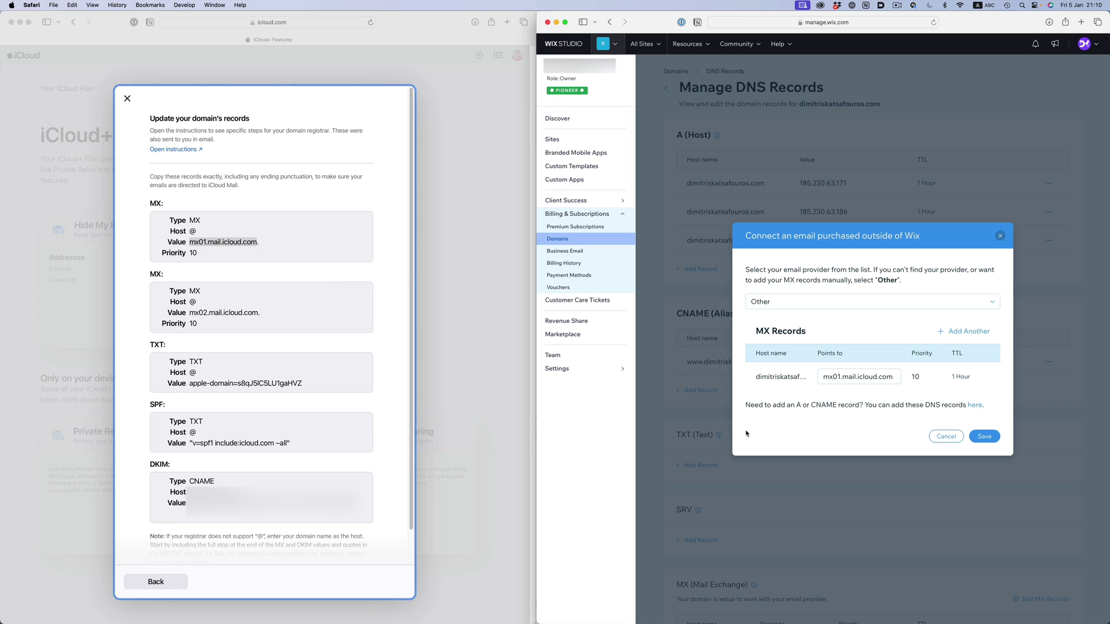
Add a second MX row with mx02.mail.icloud.com (priority 20) and save both records
left_click(971, 334)
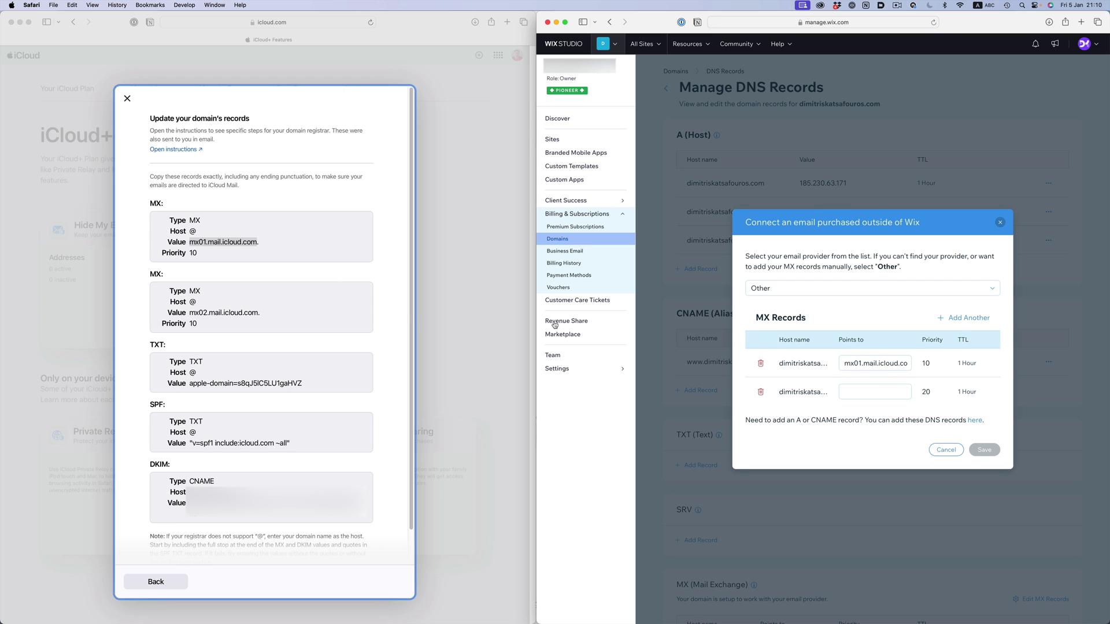
left_click(268, 316)
left_click_drag(258, 314, 191, 310)
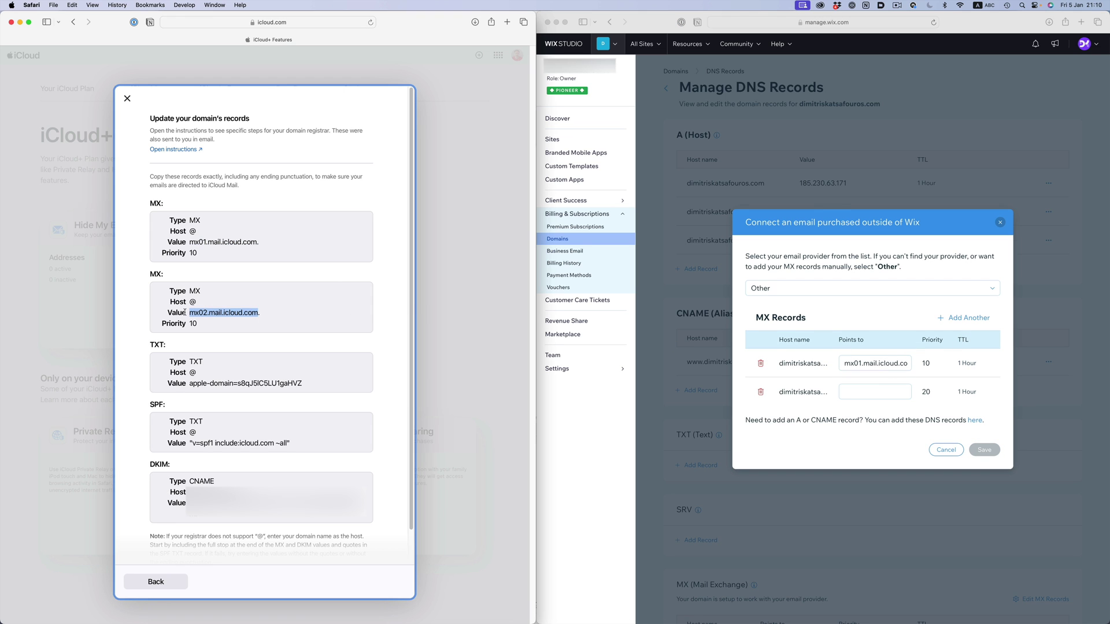
key("super+c")
left_click(857, 395)
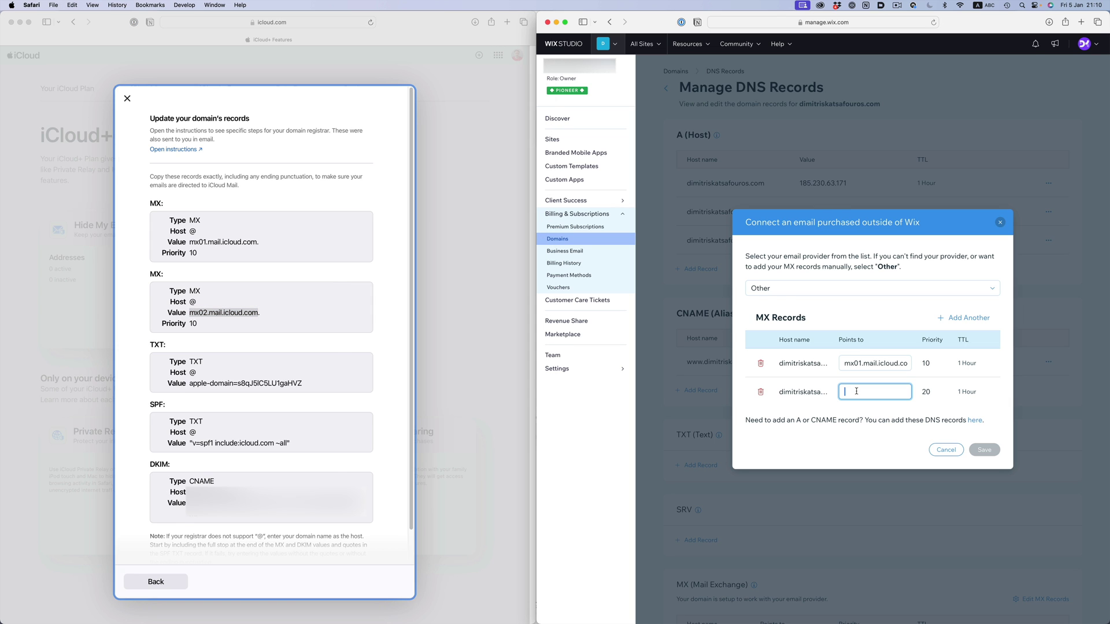
key("super+v")
left_click(986, 452)
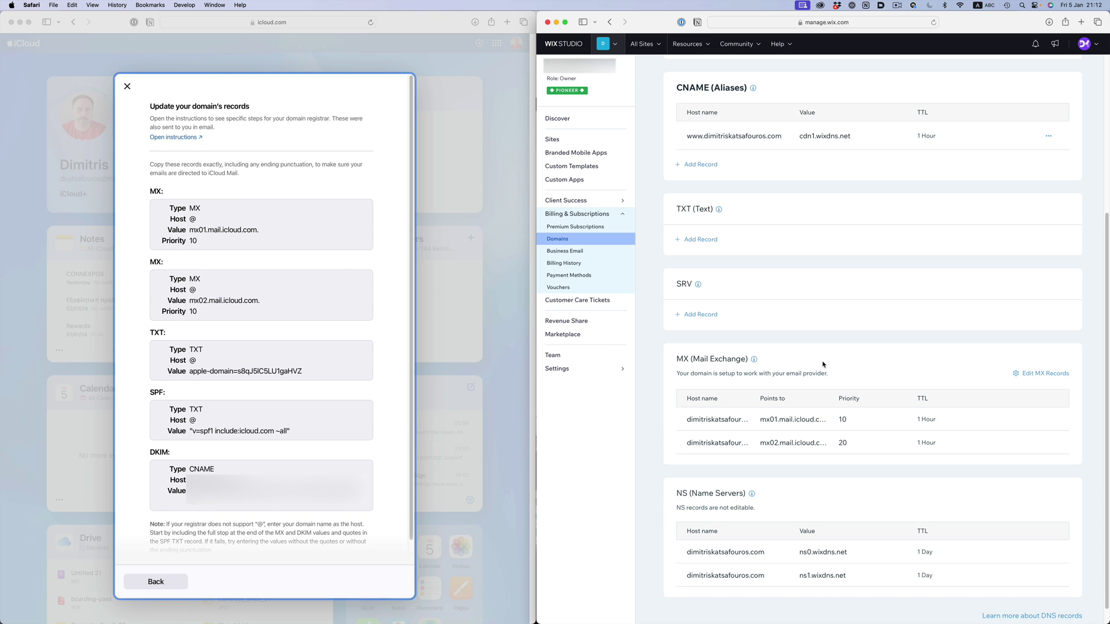
Select iCloud's apple-domain verification TXT value and start a new TXT record in Wix
left_click(307, 372)
left_click_drag(307, 371, 187, 370)
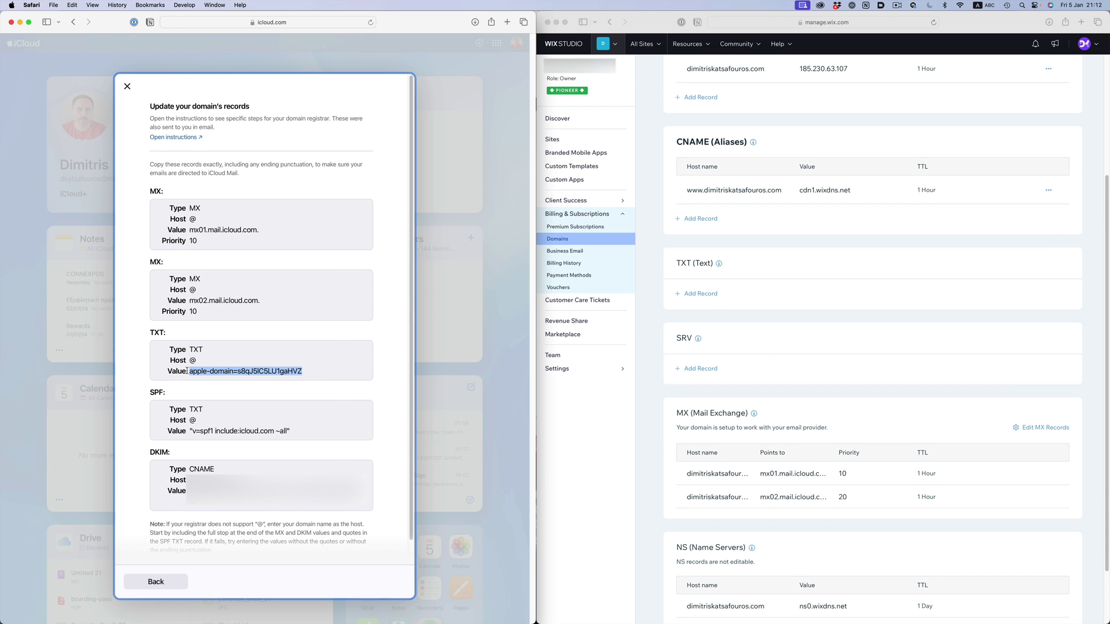
left_click(701, 296)
Paste the apple-domain verification value into the new TXT record and save it
left_click(700, 293)
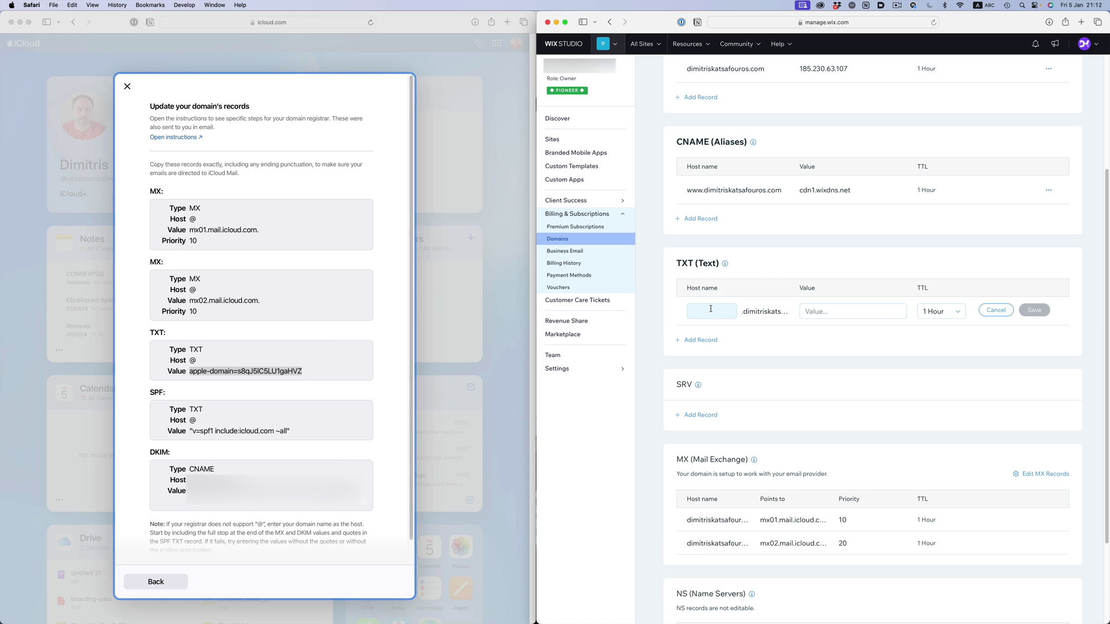
left_click(834, 312)
key("super+v")
left_click(1035, 310)
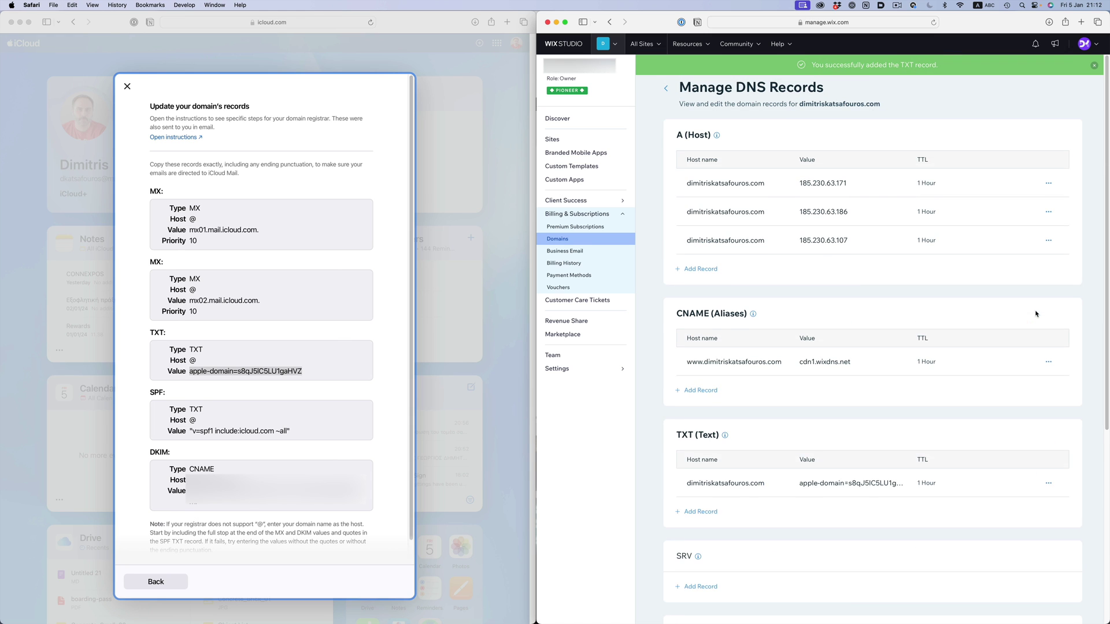
scroll(945, 373, "down", 5)
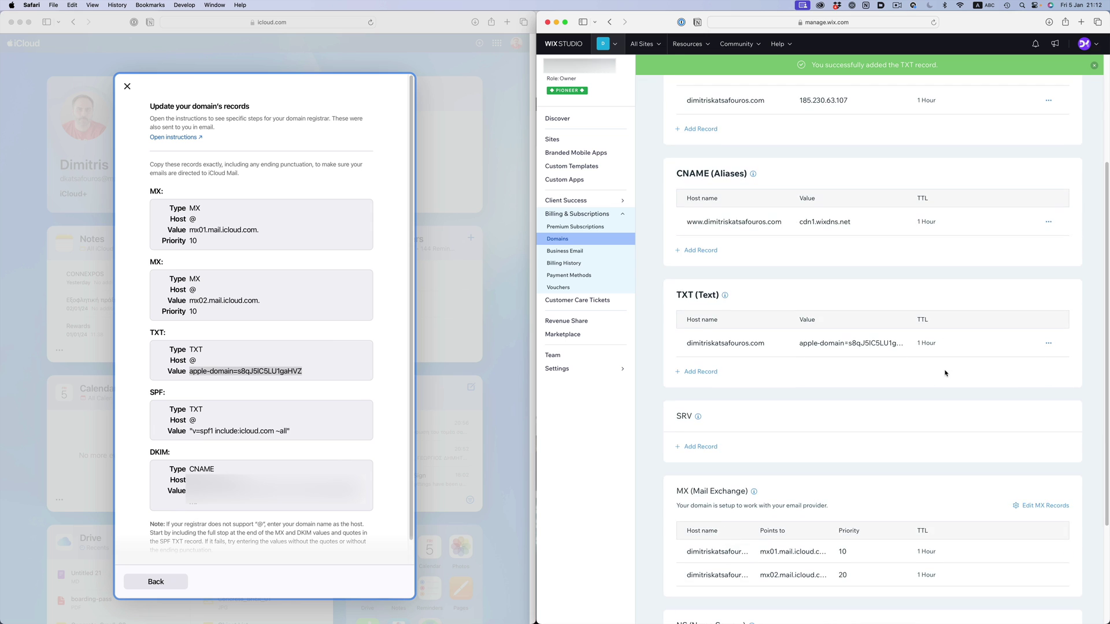
scroll(946, 373, "down", 2)
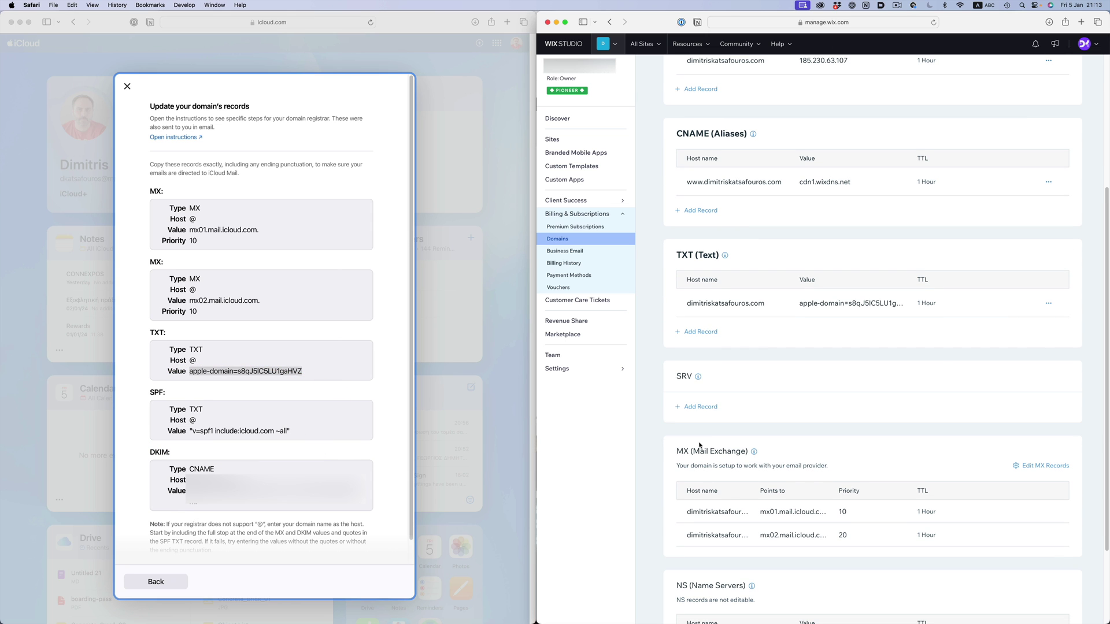
Select the SPF block's TXT type in iCloud, then return to Wix's DNS records
left_click(274, 414)
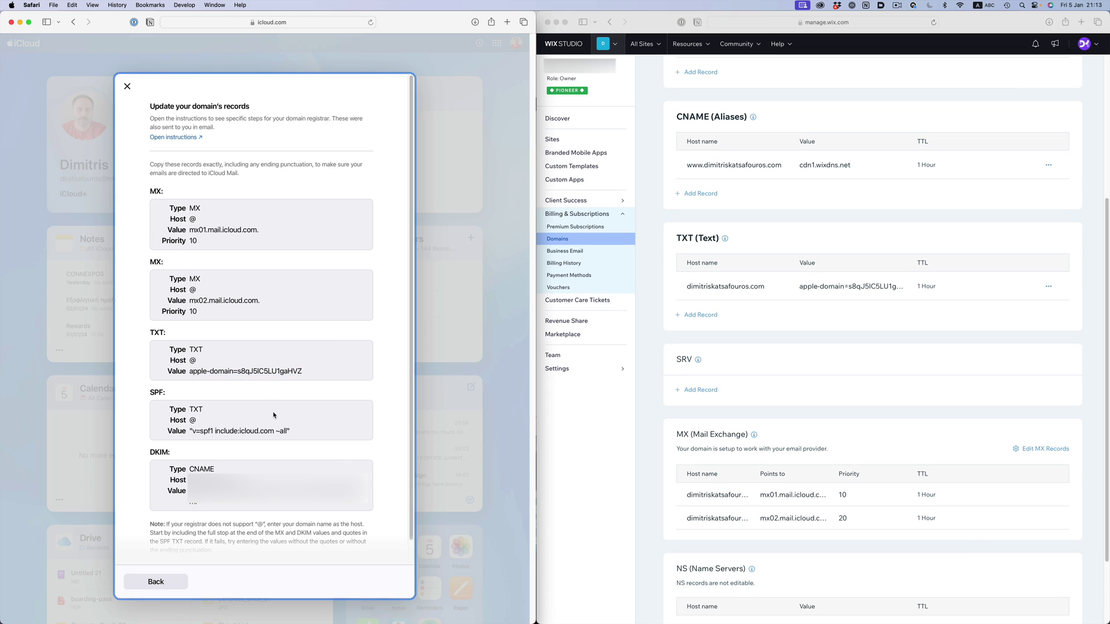
left_click_drag(194, 409, 186, 408)
left_click(674, 423)
scroll(665, 421, "up", 5)
scroll(647, 420, "down", 5)
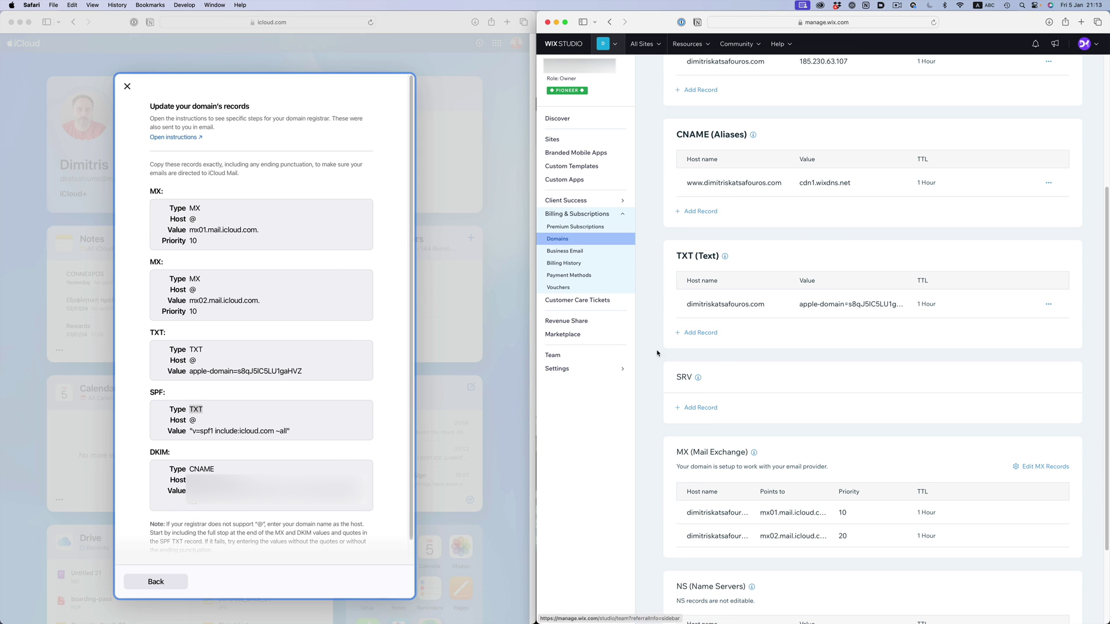
Add a TXT record with the SPF value v=spf1 include:icloud.com ~all and save it
left_click(698, 333)
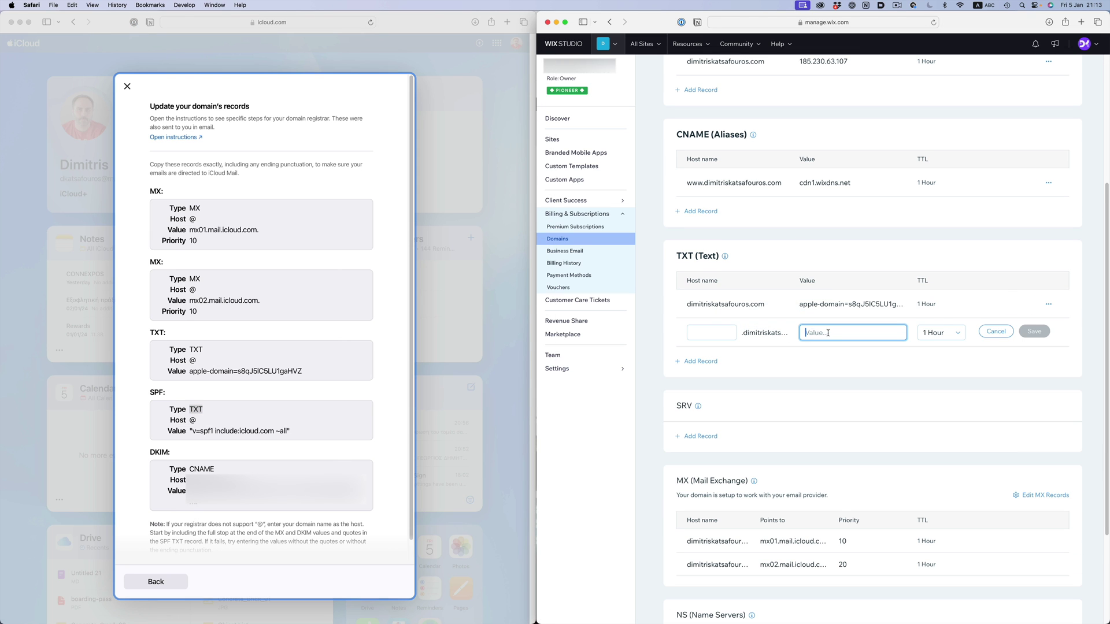
left_click(288, 431)
left_click_drag(287, 431, 195, 433)
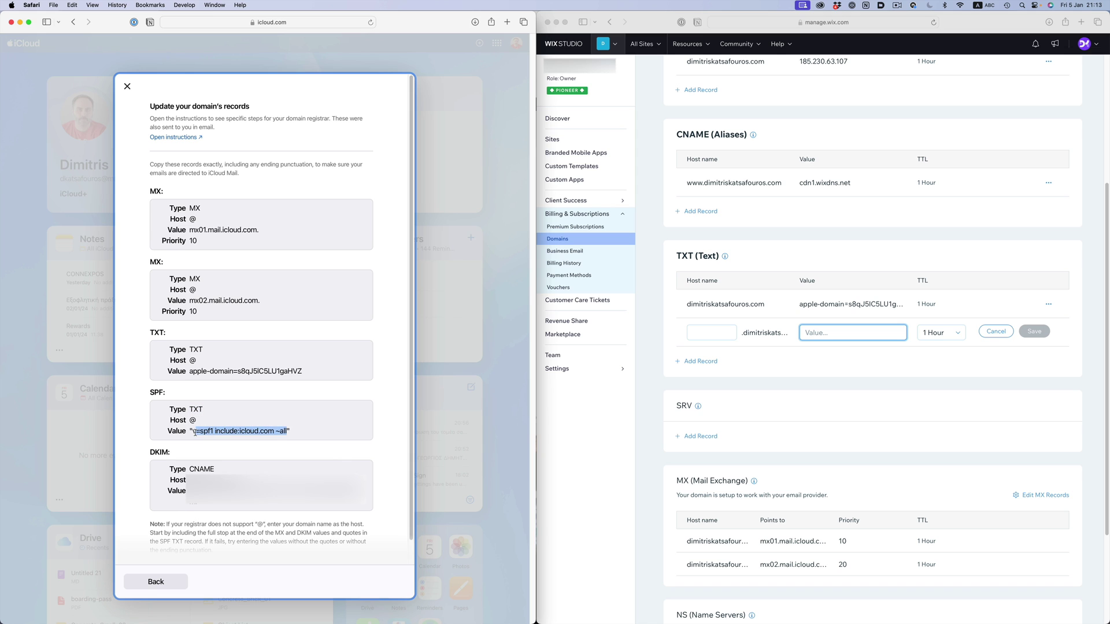
key("super+c")
left_click(833, 337)
key("super+v")
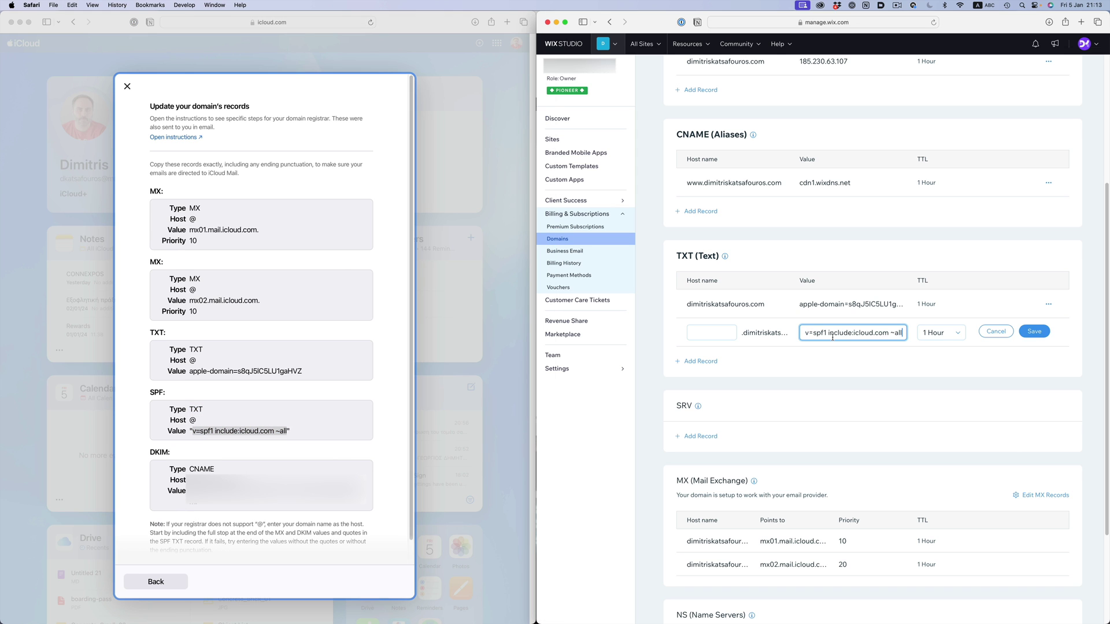
left_click(1024, 335)
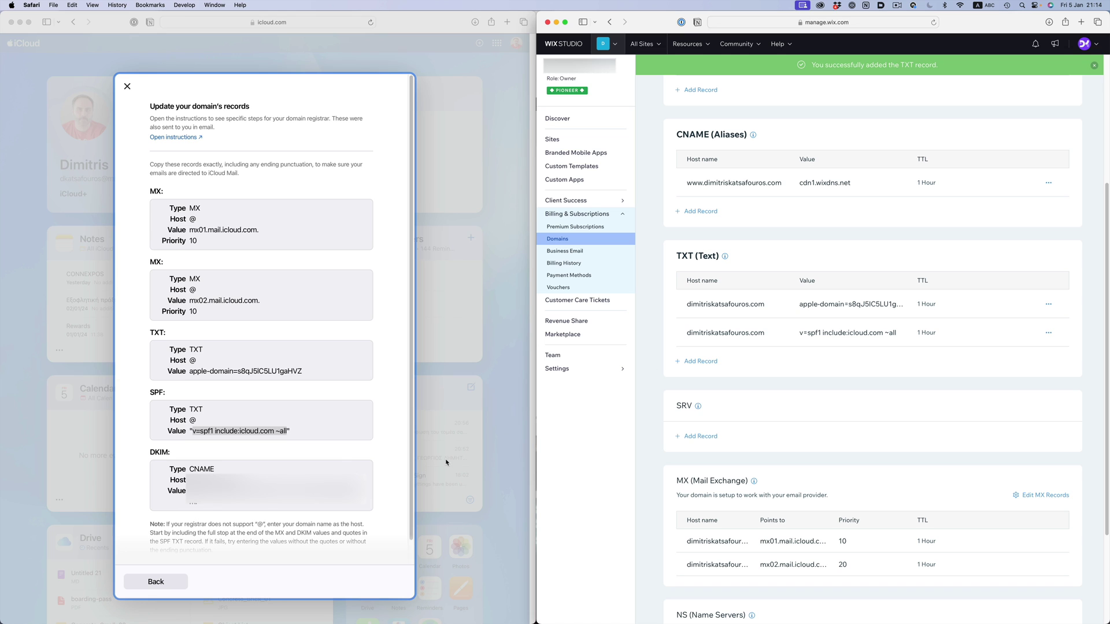
Check iCloud's DKIM CNAME record, then start a new CNAME record in Wix
key("super+grave")
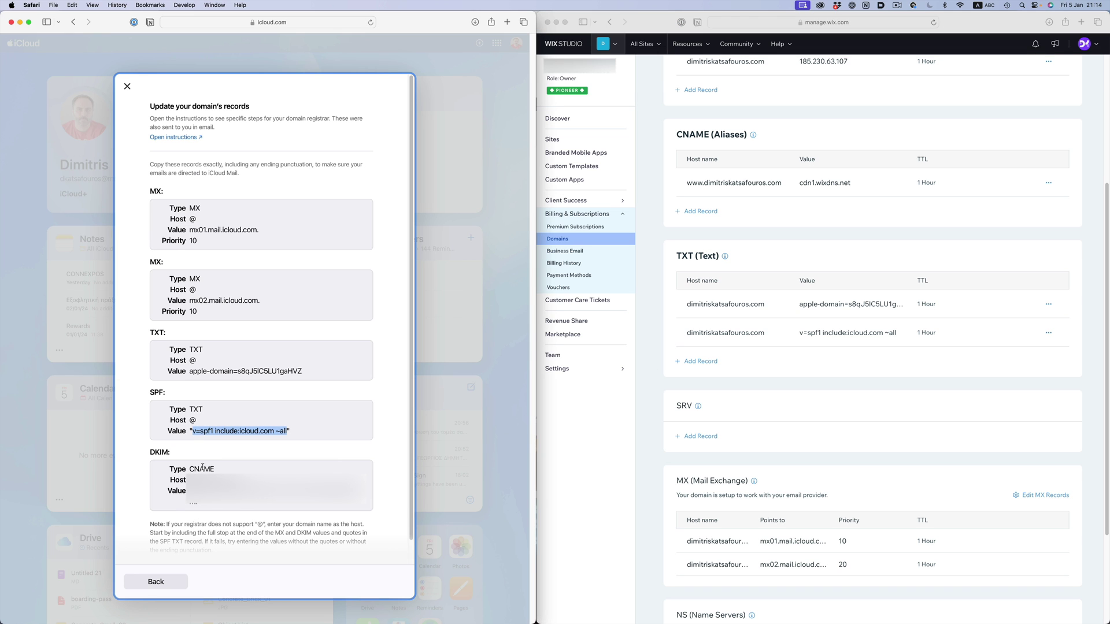
left_click_drag(190, 468, 216, 469)
left_click(235, 472)
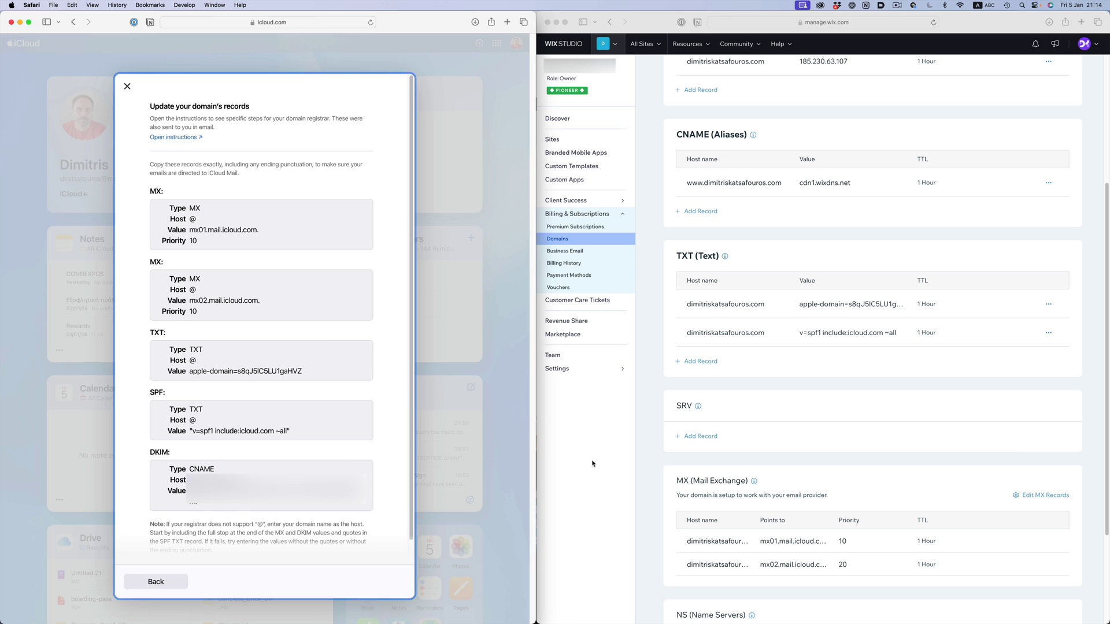
left_click(654, 452)
scroll(660, 439, "up", 5)
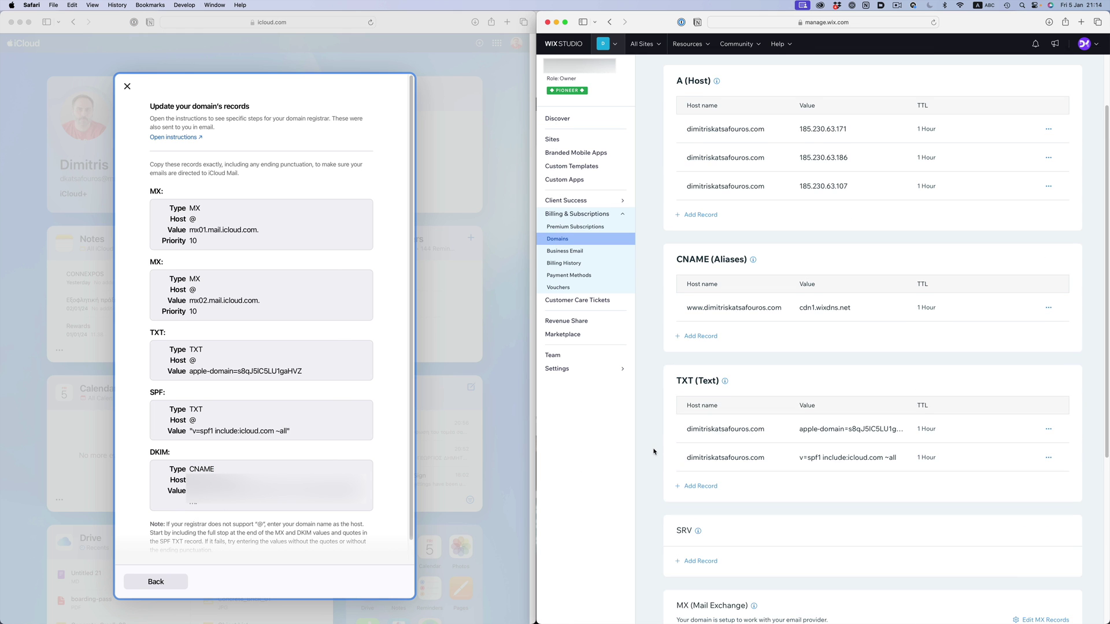
scroll(666, 427, "up", 1)
left_click(707, 364)
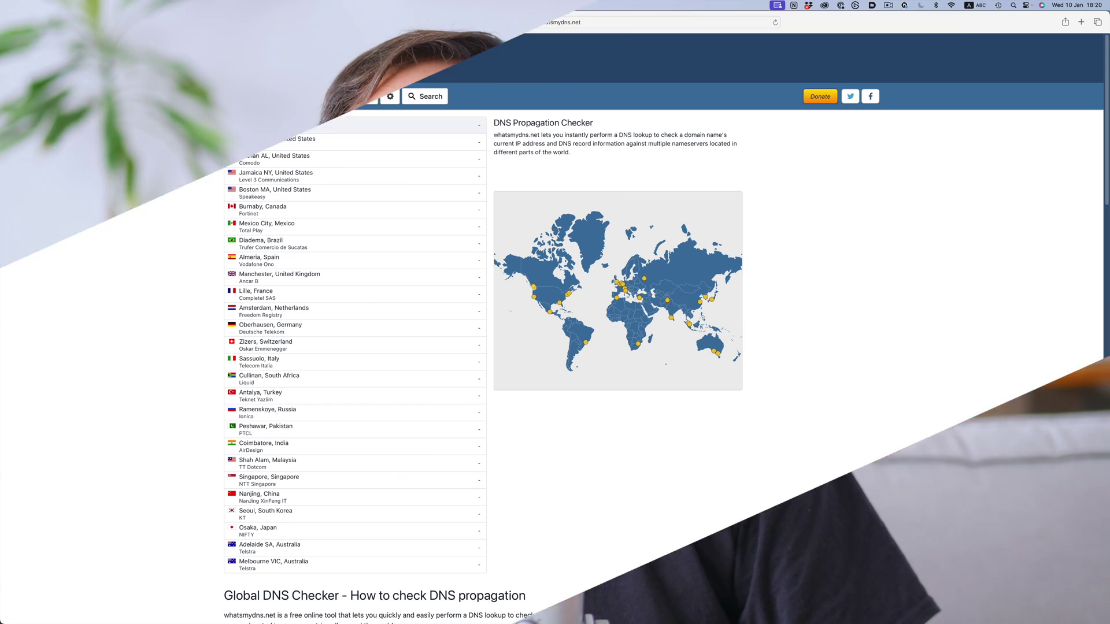
type("www.marvelousdecay")
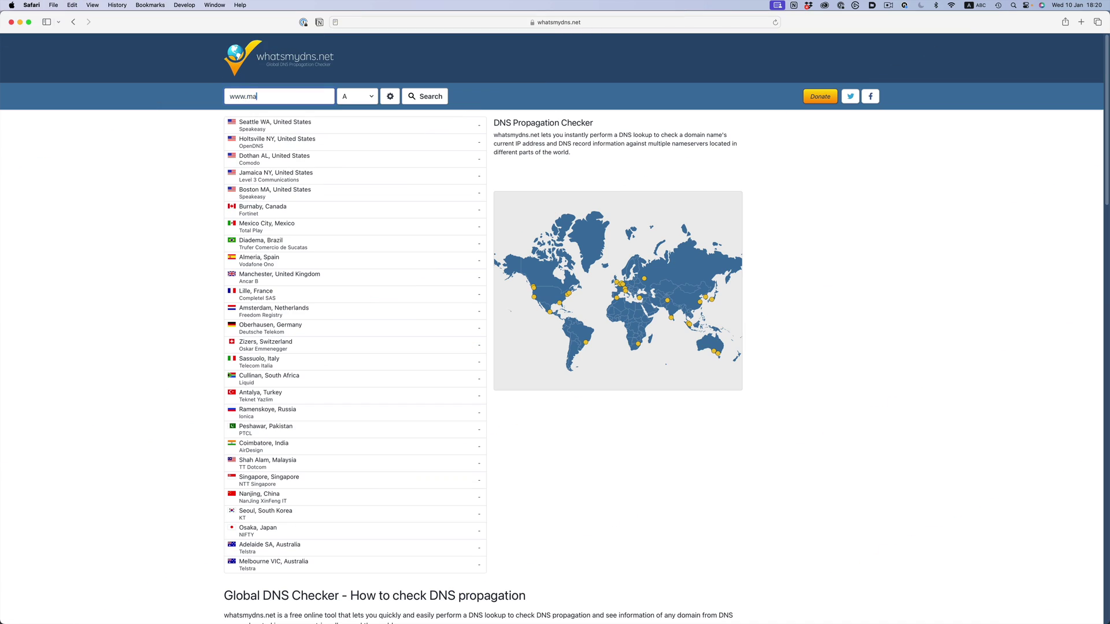
type(".net")
key("Return")
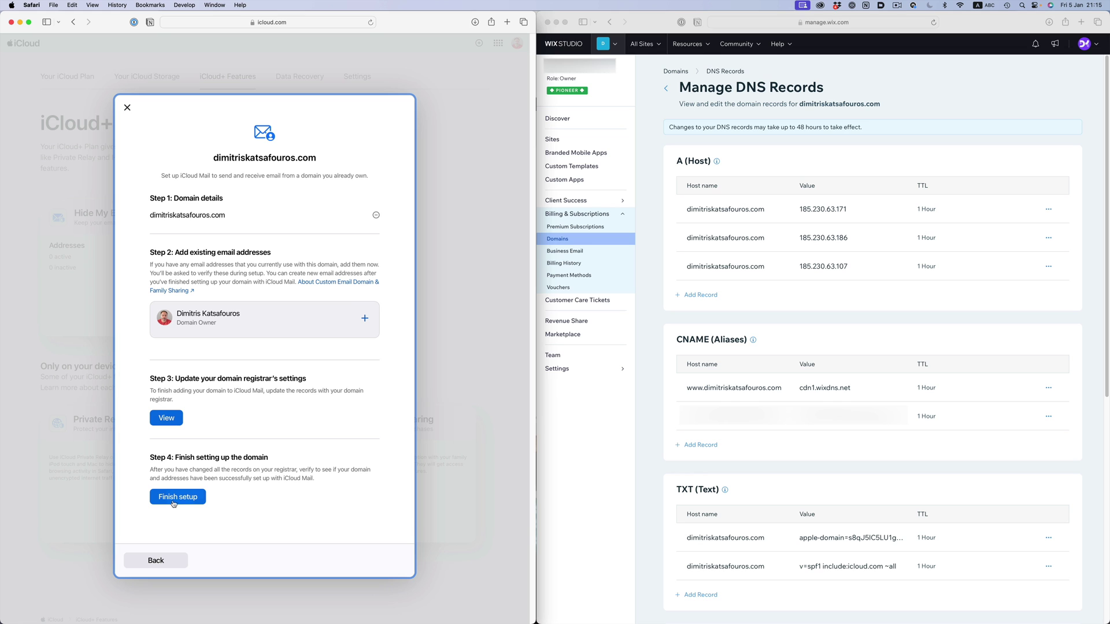
Finish the domain setup, confirming the DNS update and keeping the chosen default sending address
left_click(175, 501)
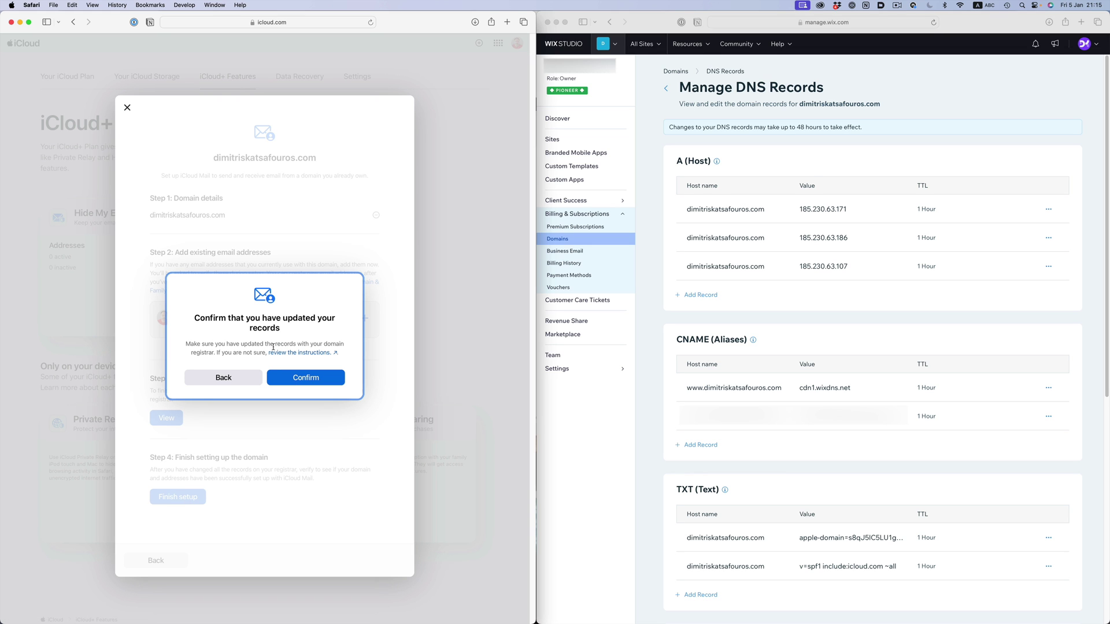
left_click(305, 380)
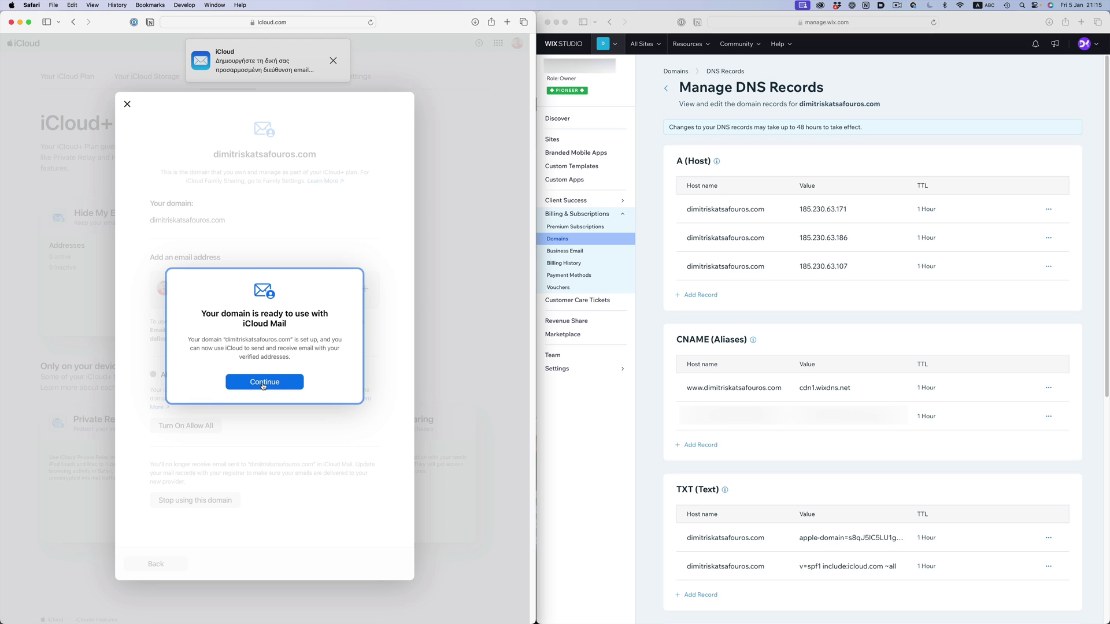
left_click(263, 382)
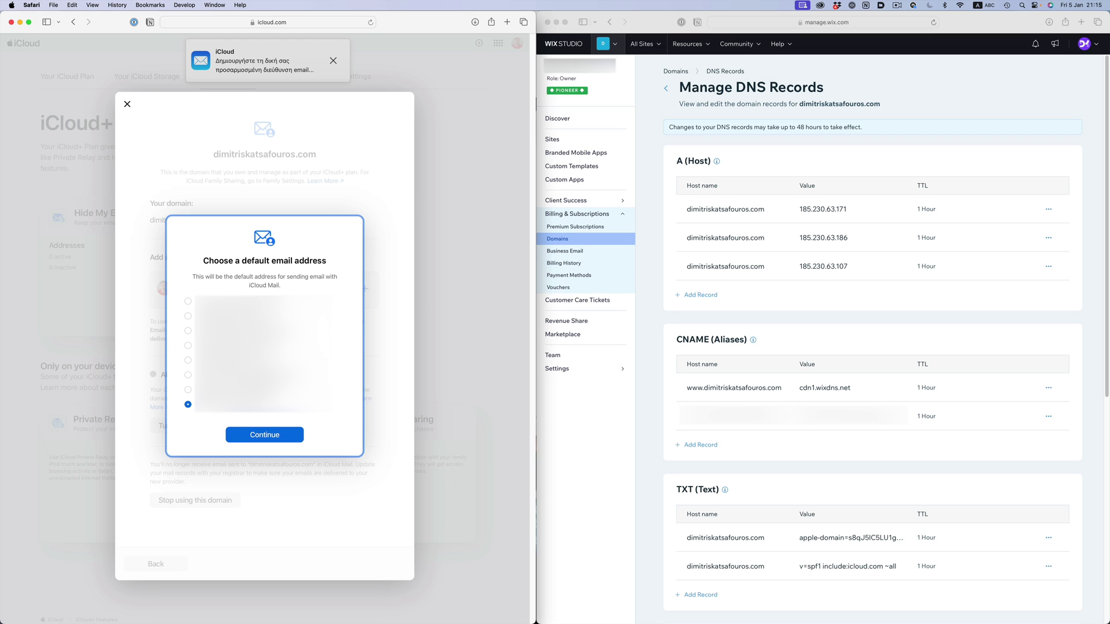
left_click(266, 440)
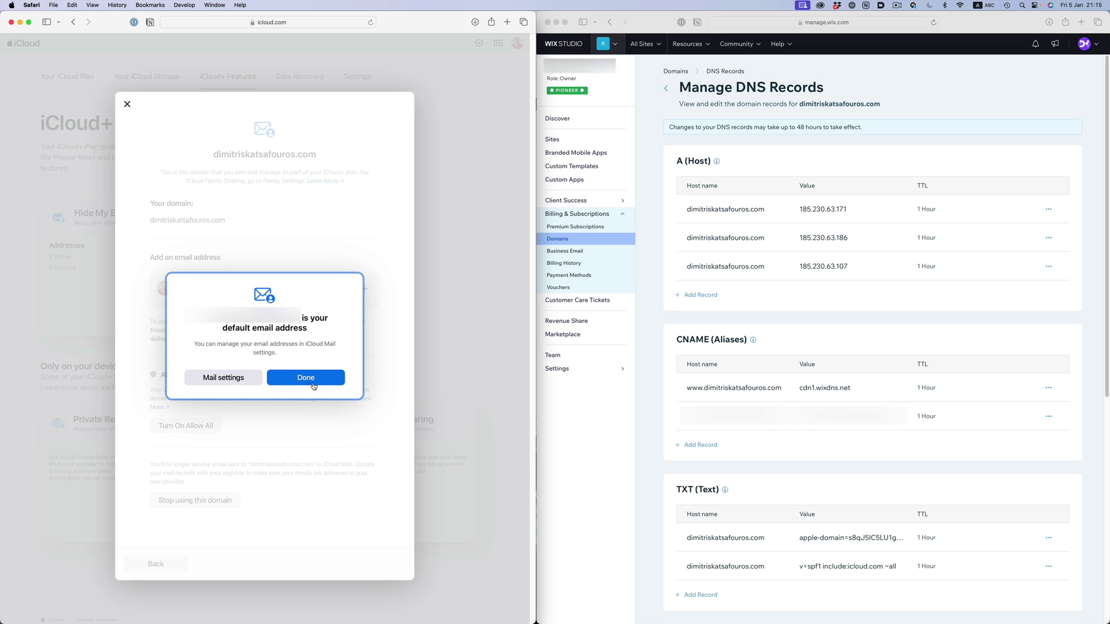
left_click(316, 380)
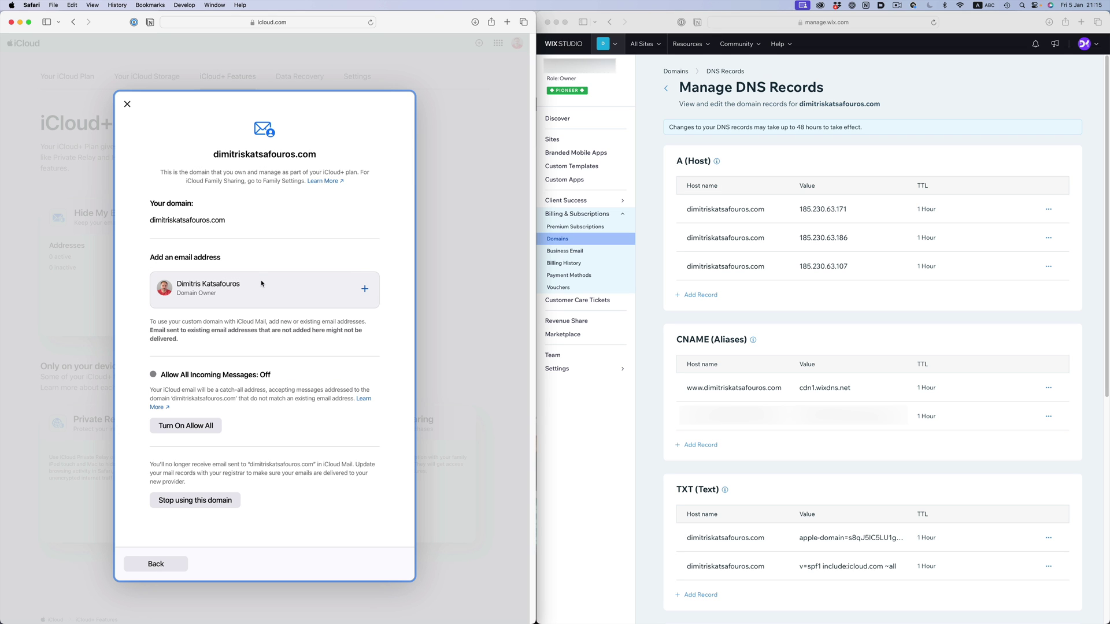
Add a new email address on the .com domain
left_click(364, 289)
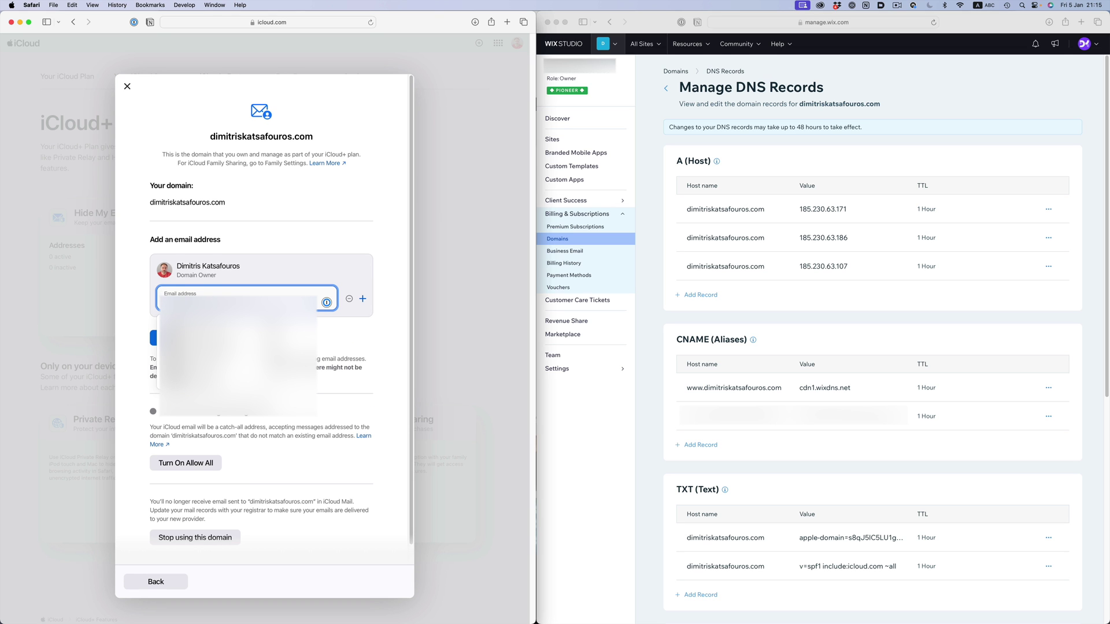
left_click(324, 273)
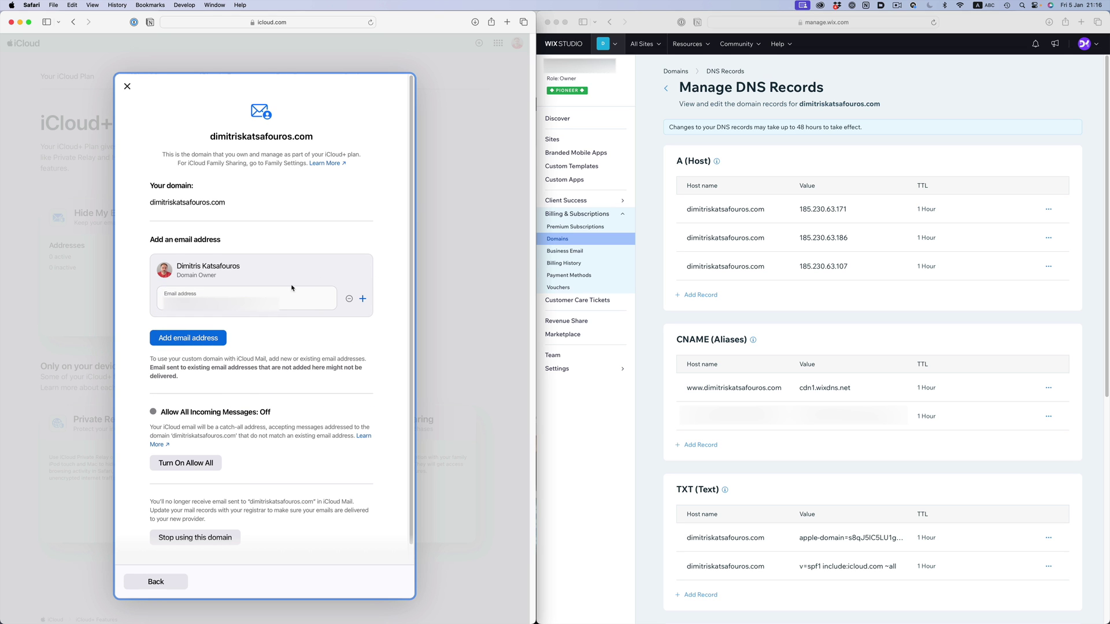
left_click(200, 341)
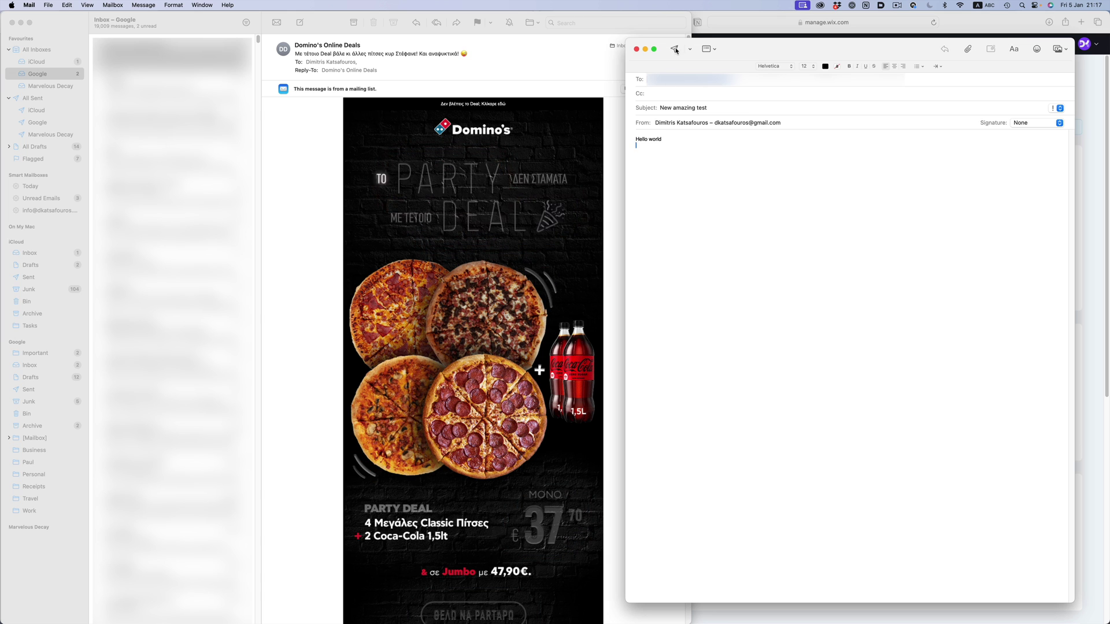
Send the 'New amazing test' email and open it in the iCloud inbox, showing 'Hello world'
left_click(674, 49)
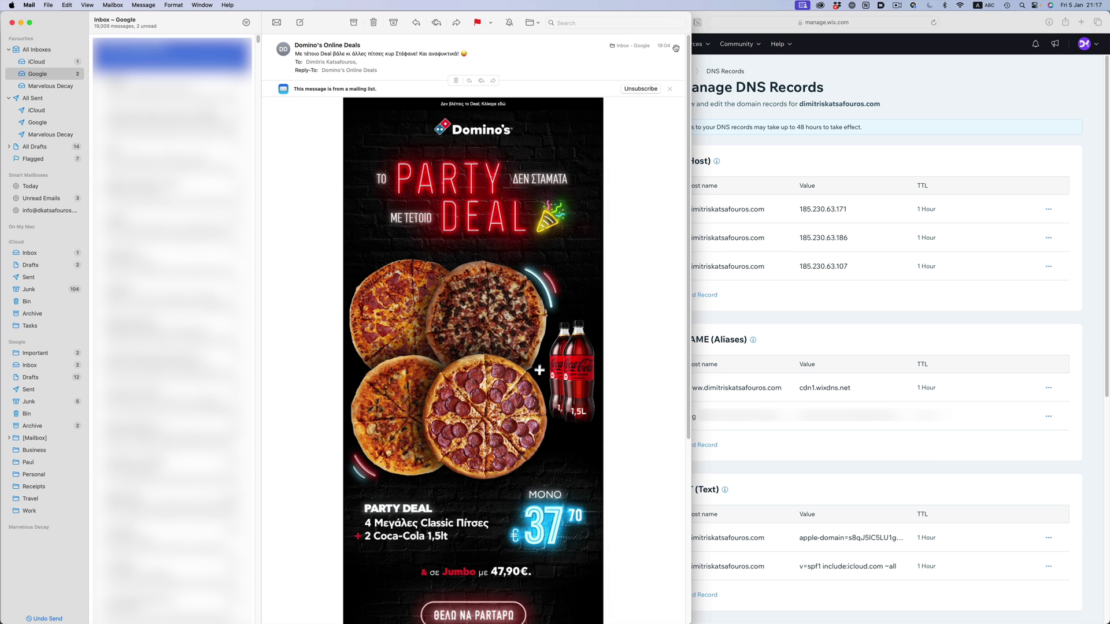
left_click(304, 158)
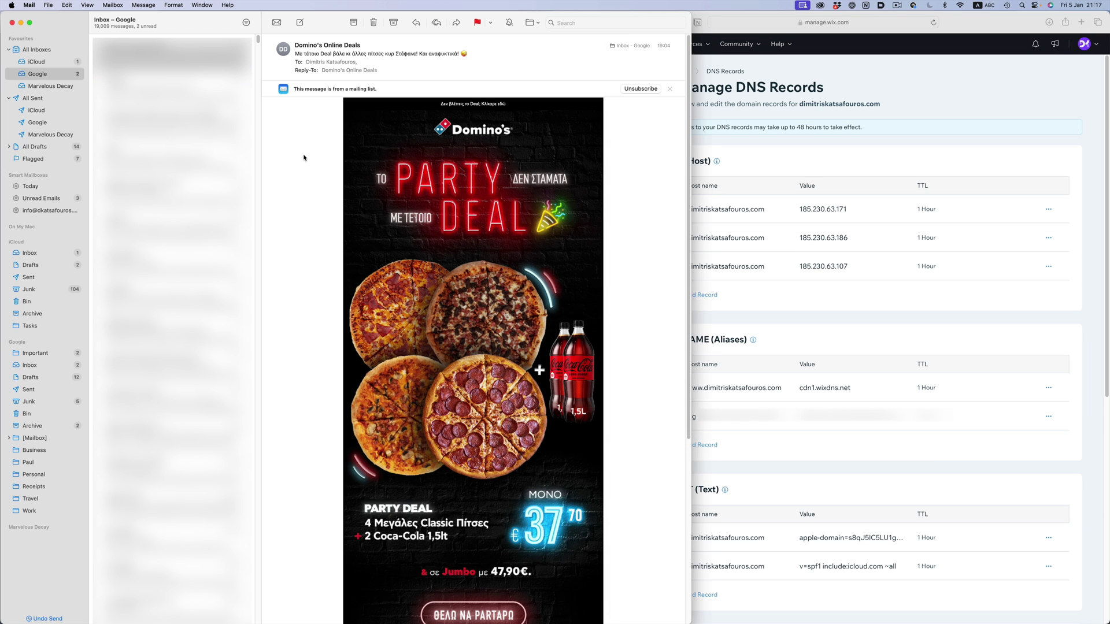
left_click(46, 62)
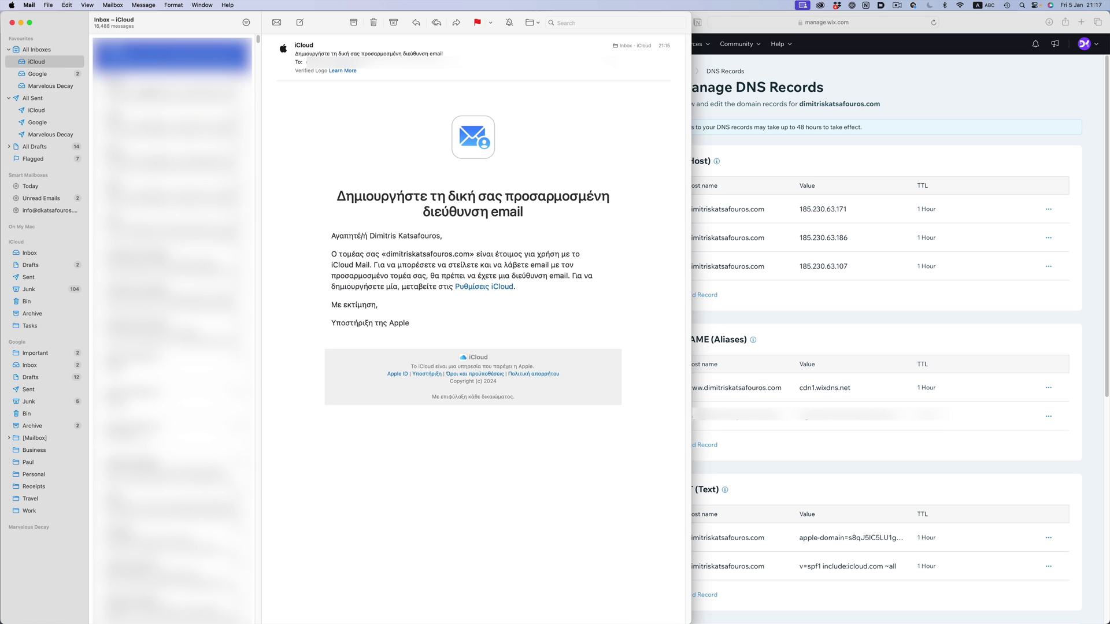
left_click(172, 56)
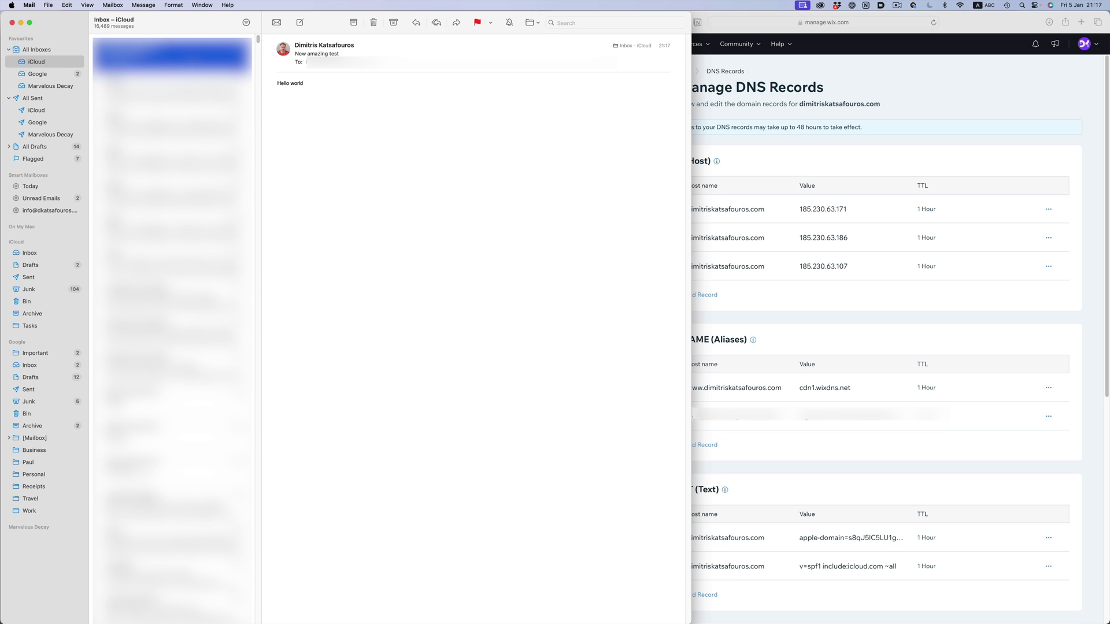
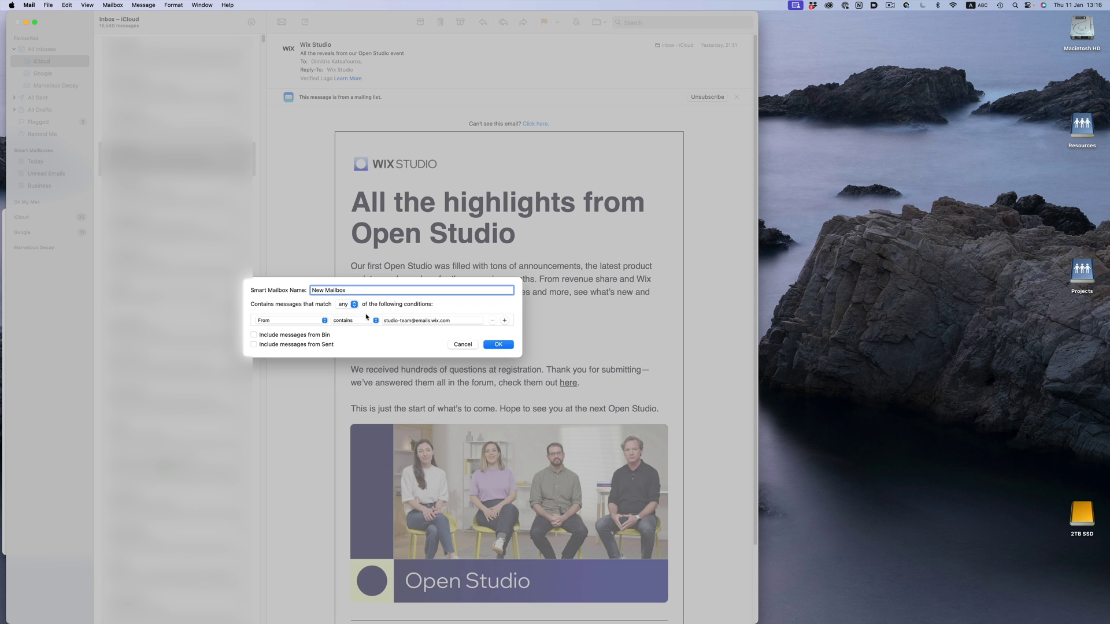
Make the condition match Any recipient, close the dialog, and reopen the Business smart mailbox's settings
left_click(290, 321)
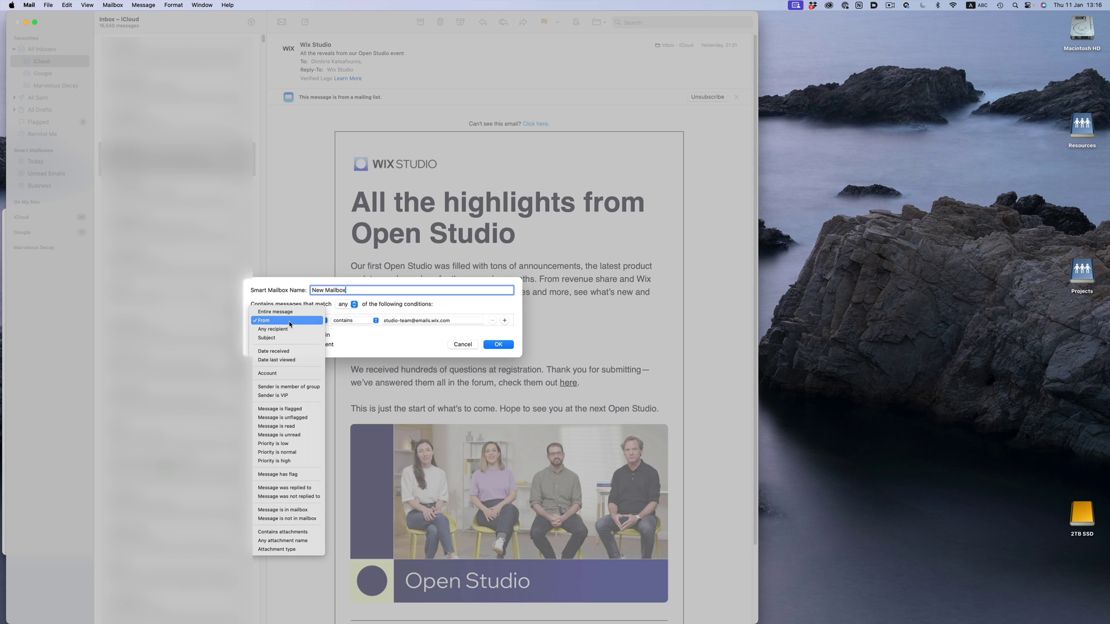
left_click(290, 329)
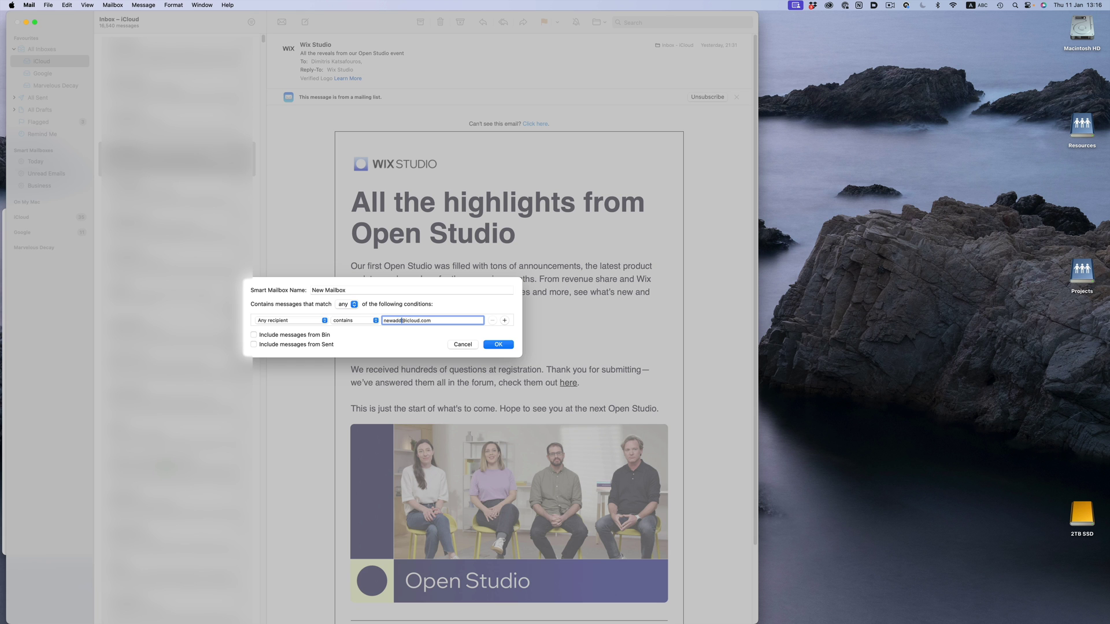
left_click(469, 345)
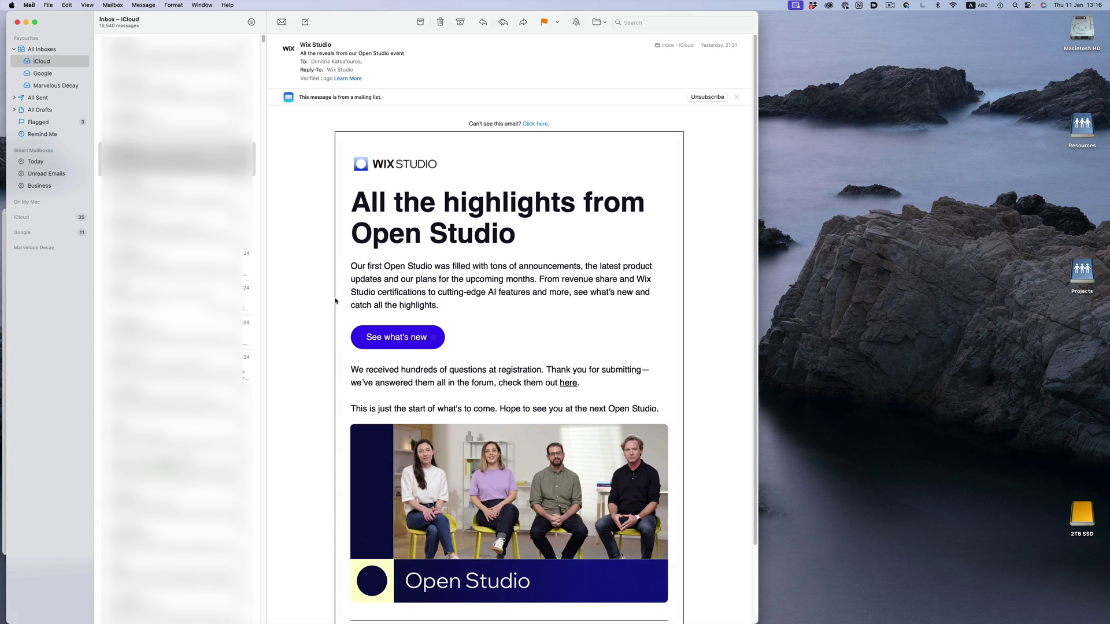
double_click(38, 186)
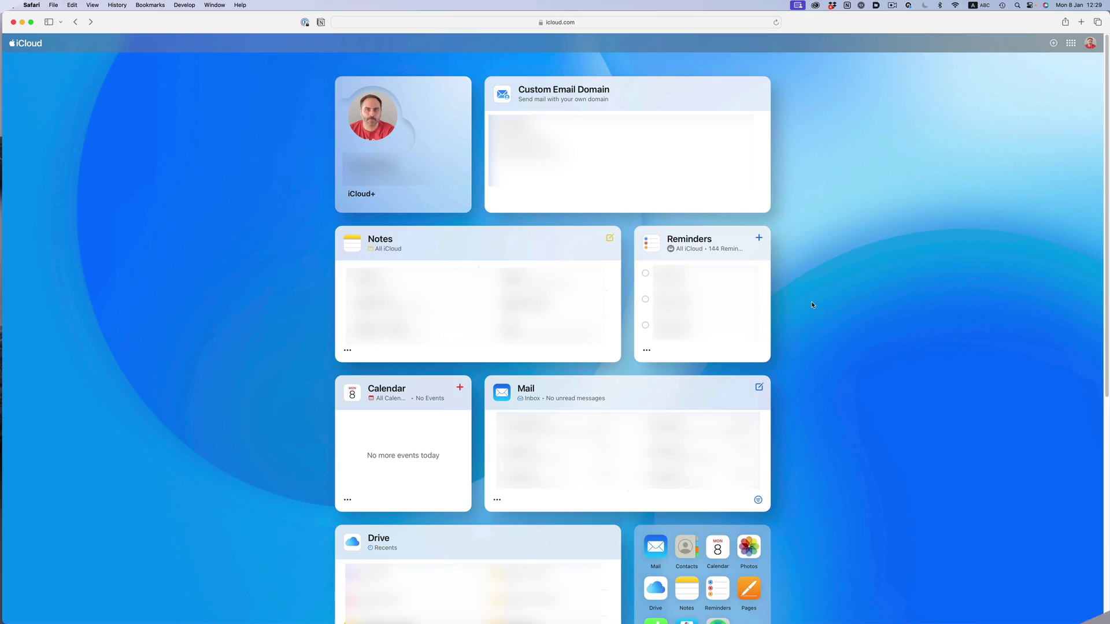
In iCloud Mail's settings, go to Rules and start naming a new rule
left_click(670, 397)
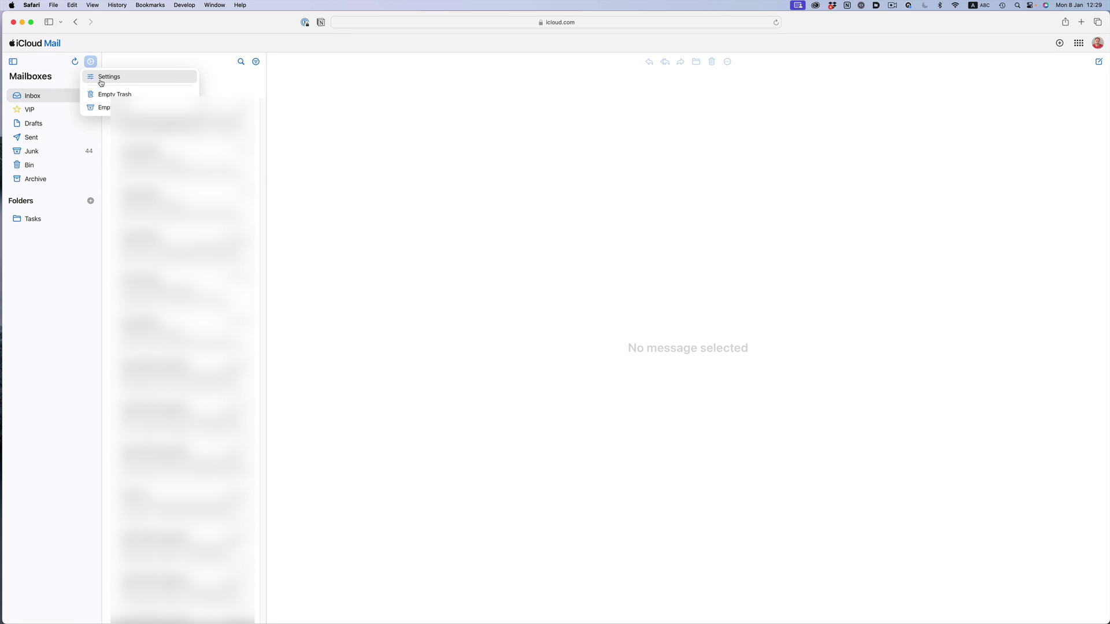
left_click(101, 78)
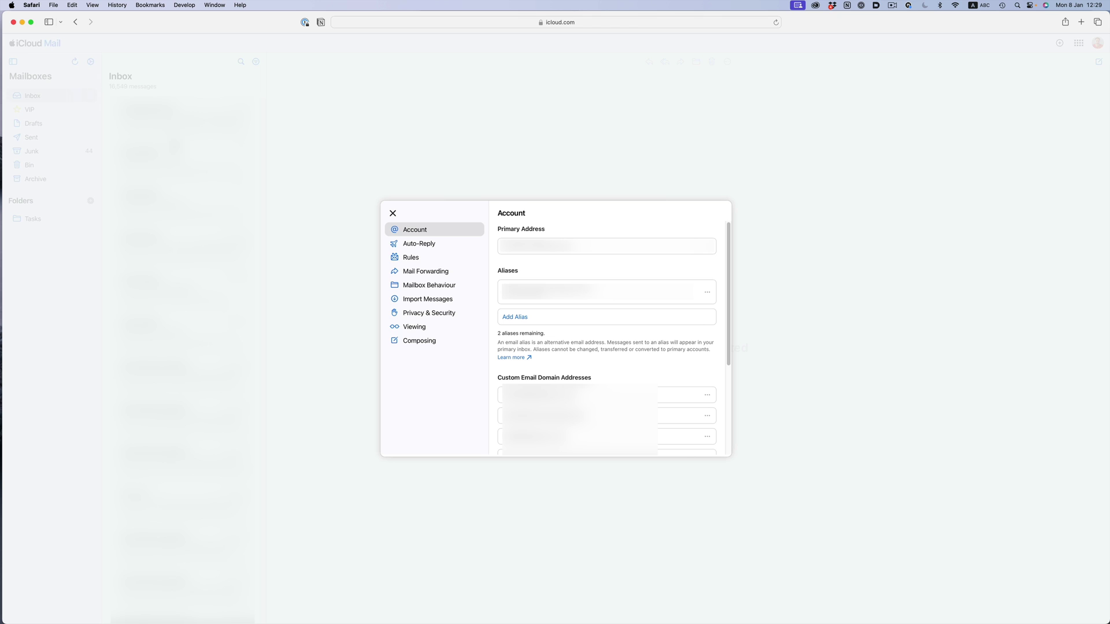
left_click(410, 259)
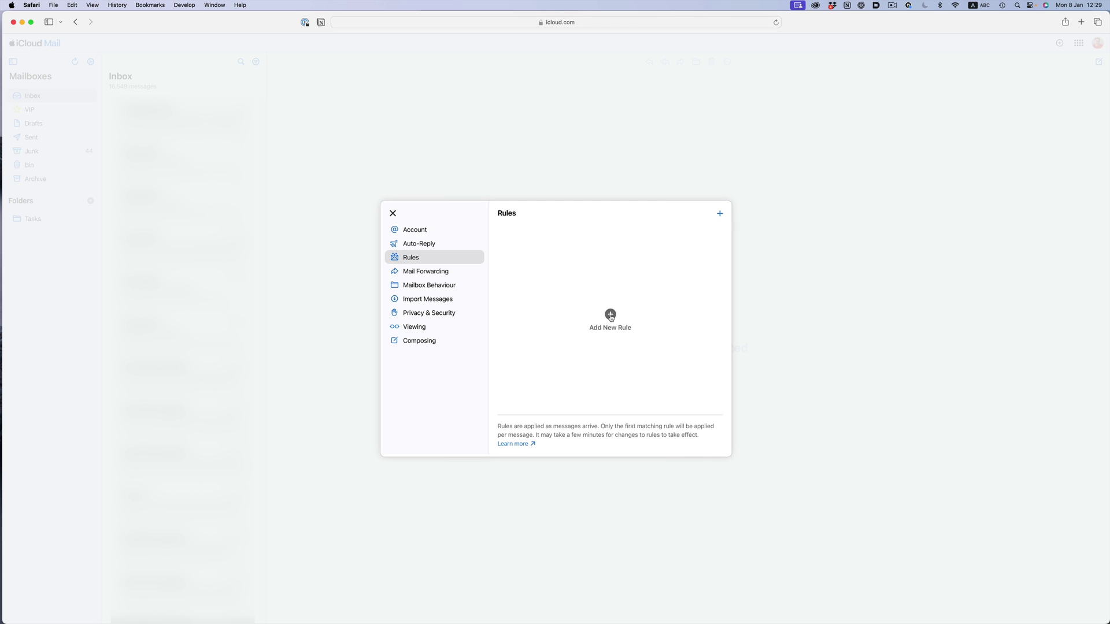
left_click(611, 316)
left_click(545, 278)
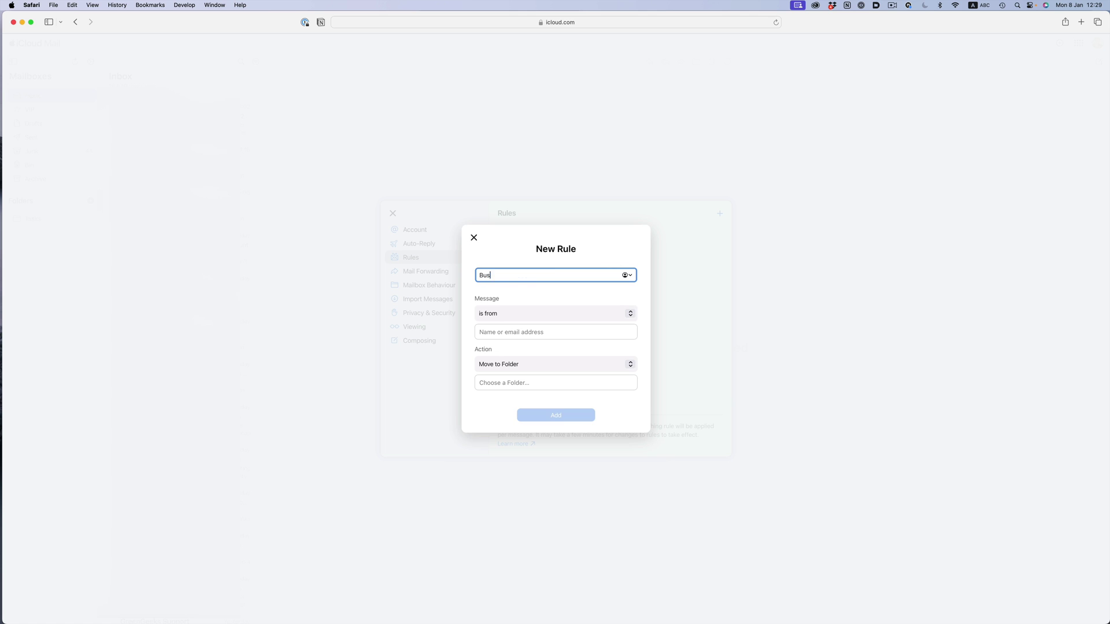
Save the Business rule moving mail addressed to the business address into a new Business folder
left_click(536, 318)
left_click(533, 326)
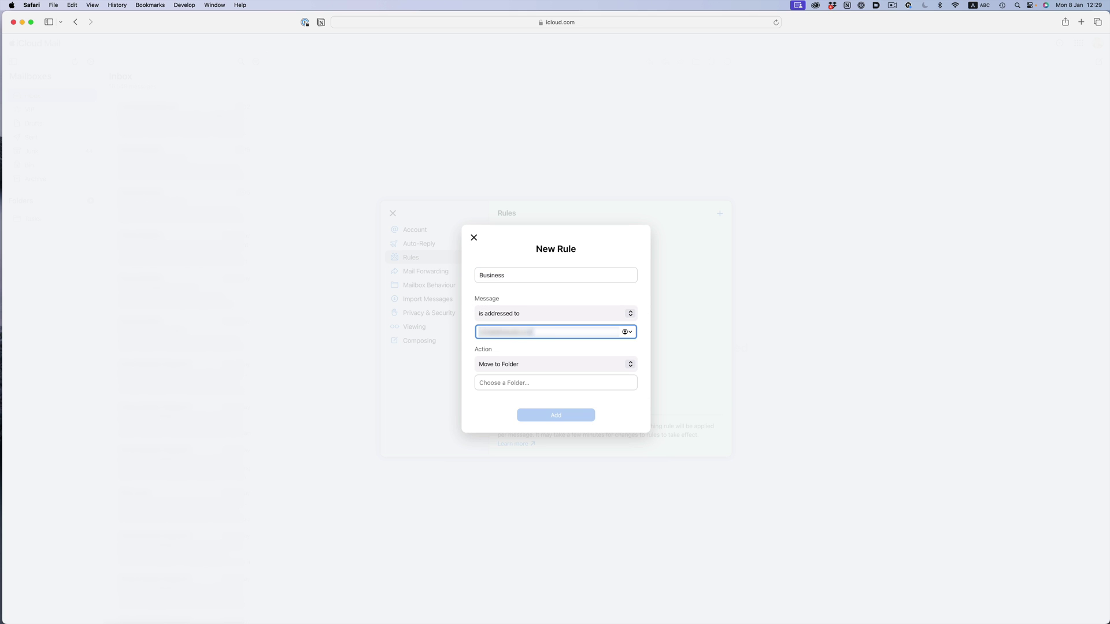
left_click(521, 365)
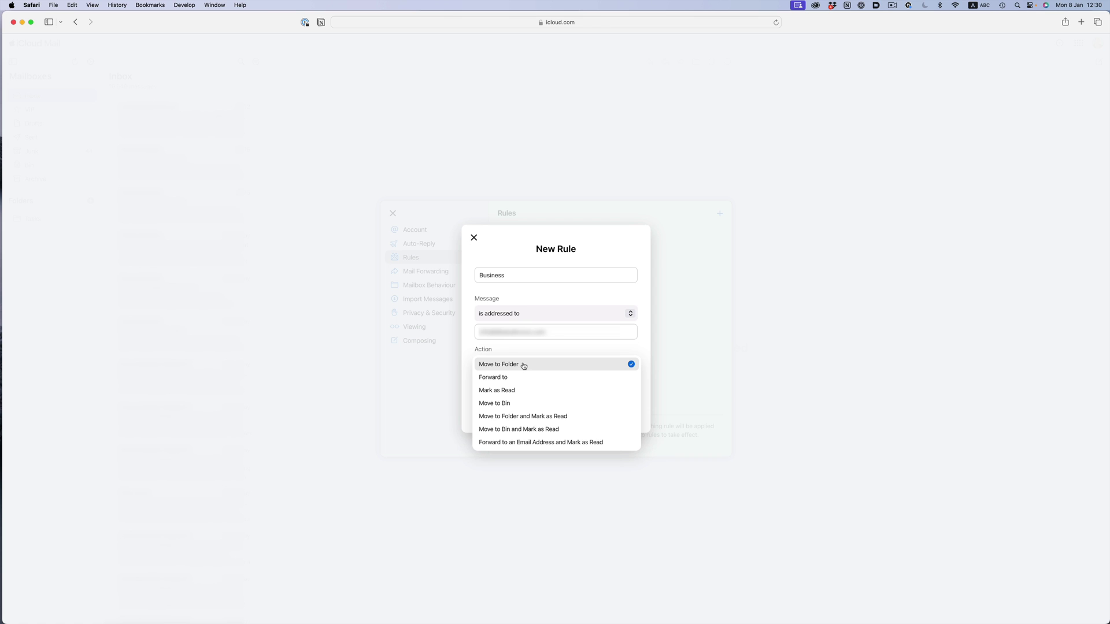
left_click(523, 365)
left_click(526, 383)
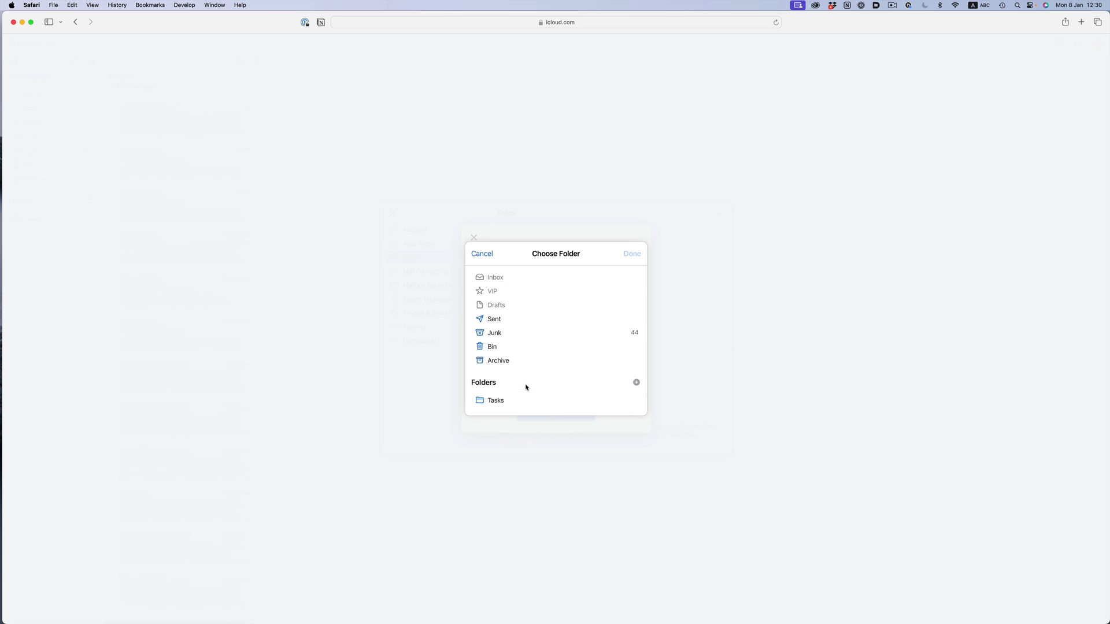
left_click(637, 383)
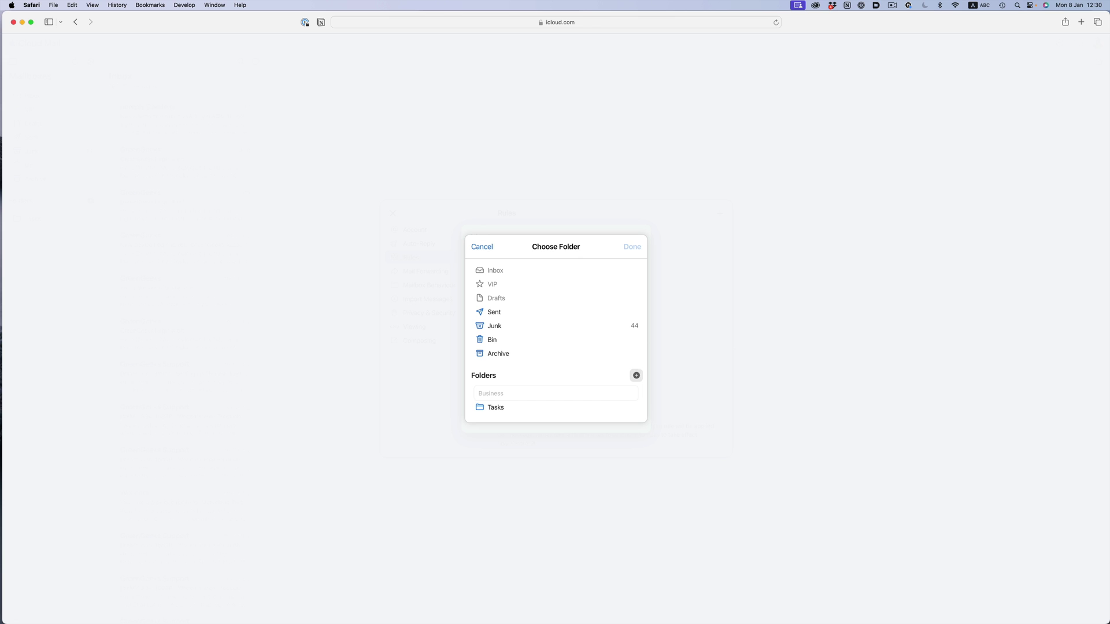
left_click(633, 247)
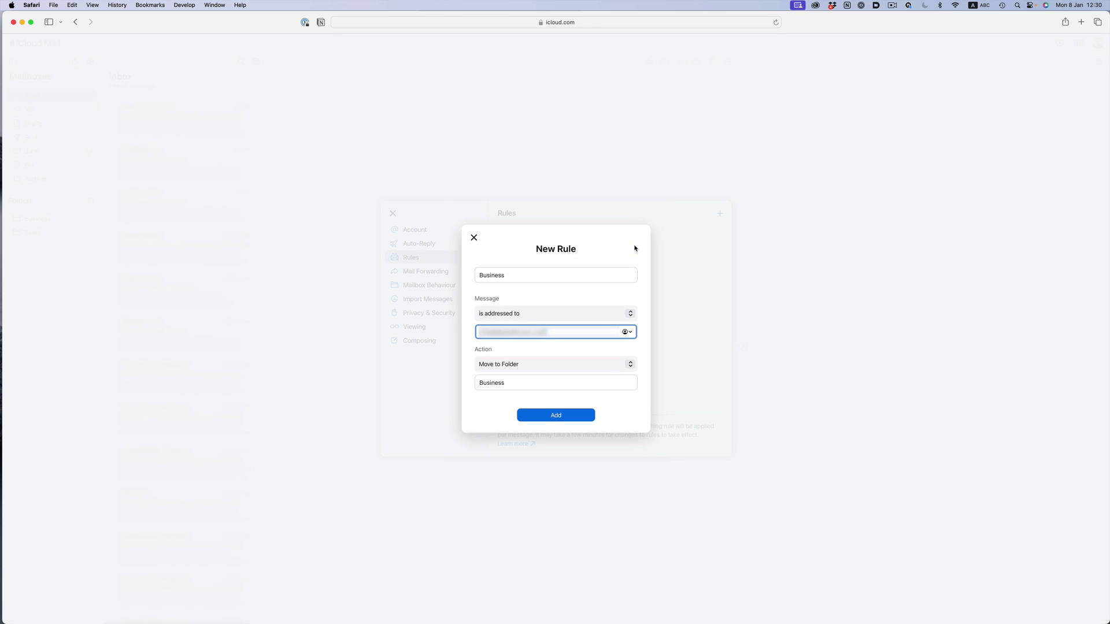
left_click(563, 417)
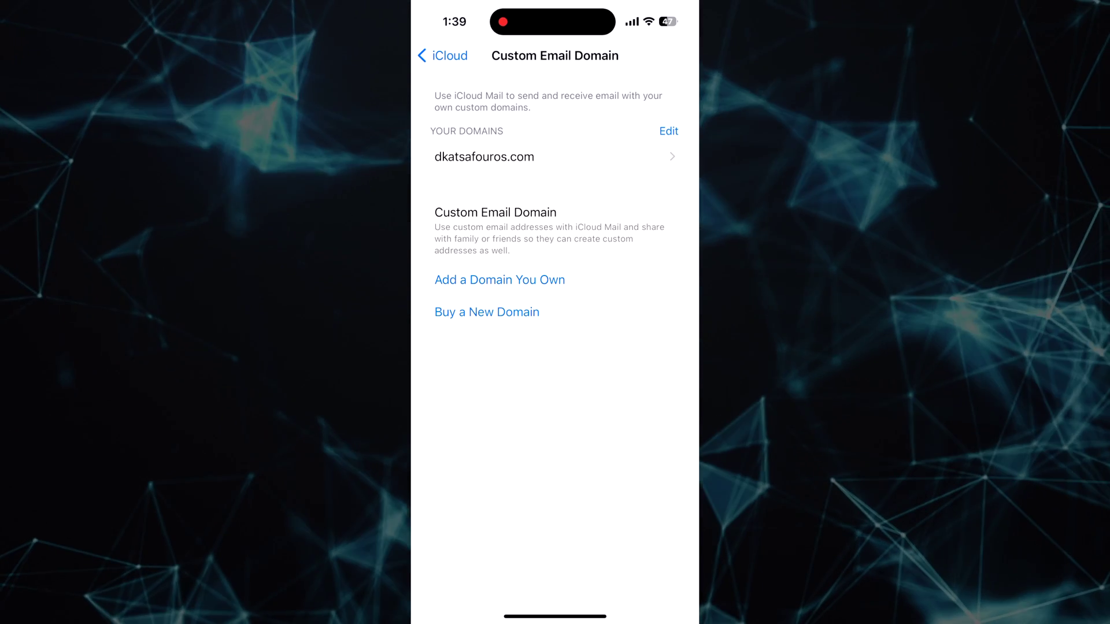
Search for marvelousdecay.com as a new domain to buy
left_click(487, 312)
left_click(462, 224)
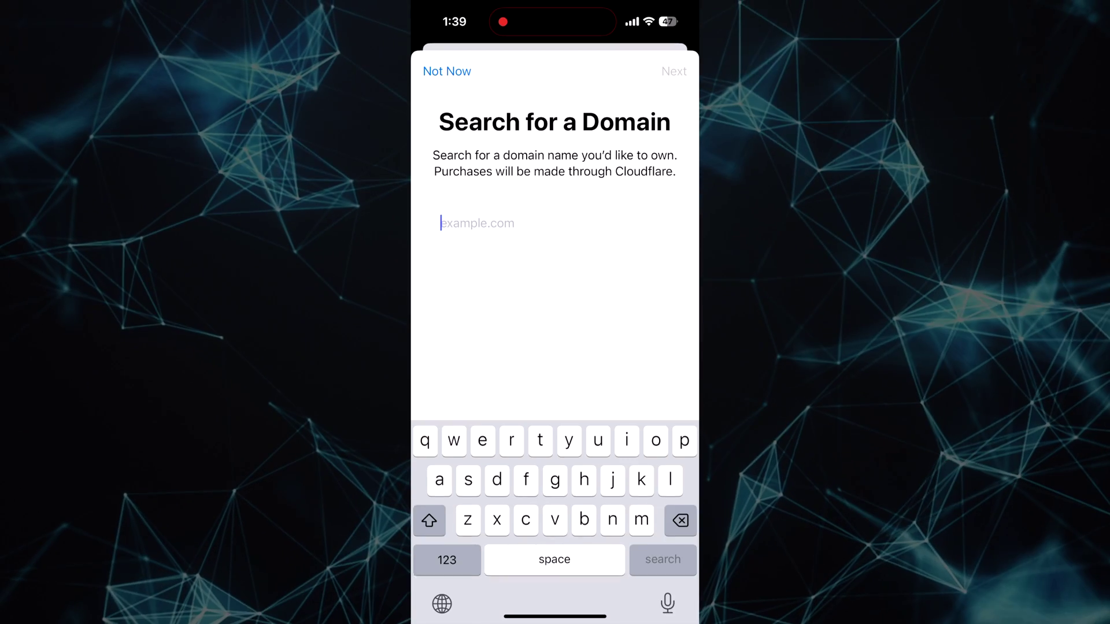
type("marvelousde")
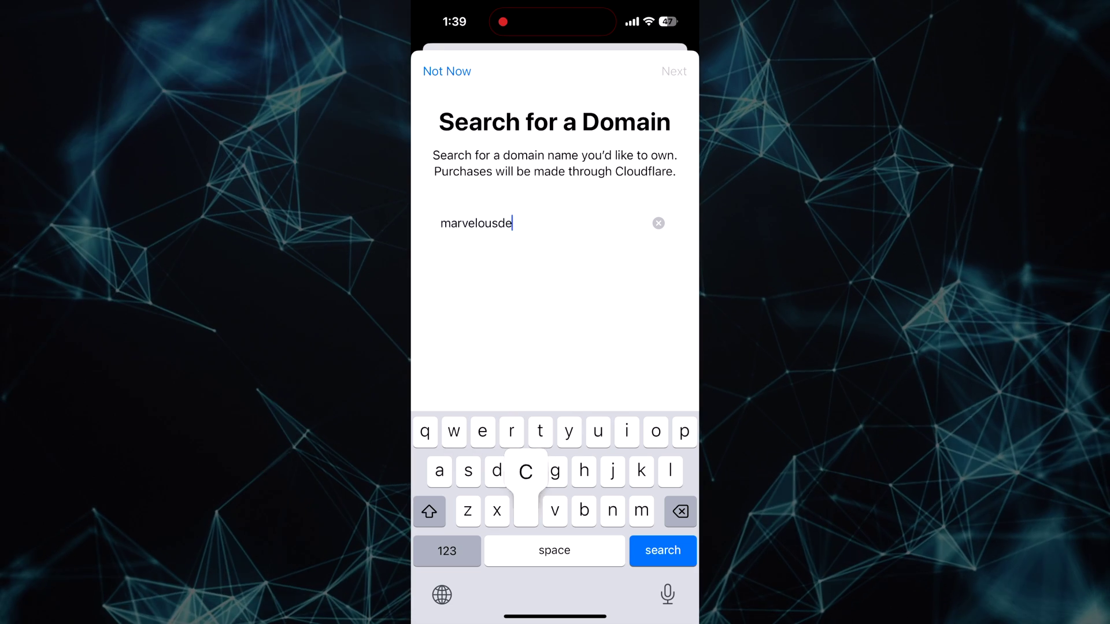
type("cay.com")
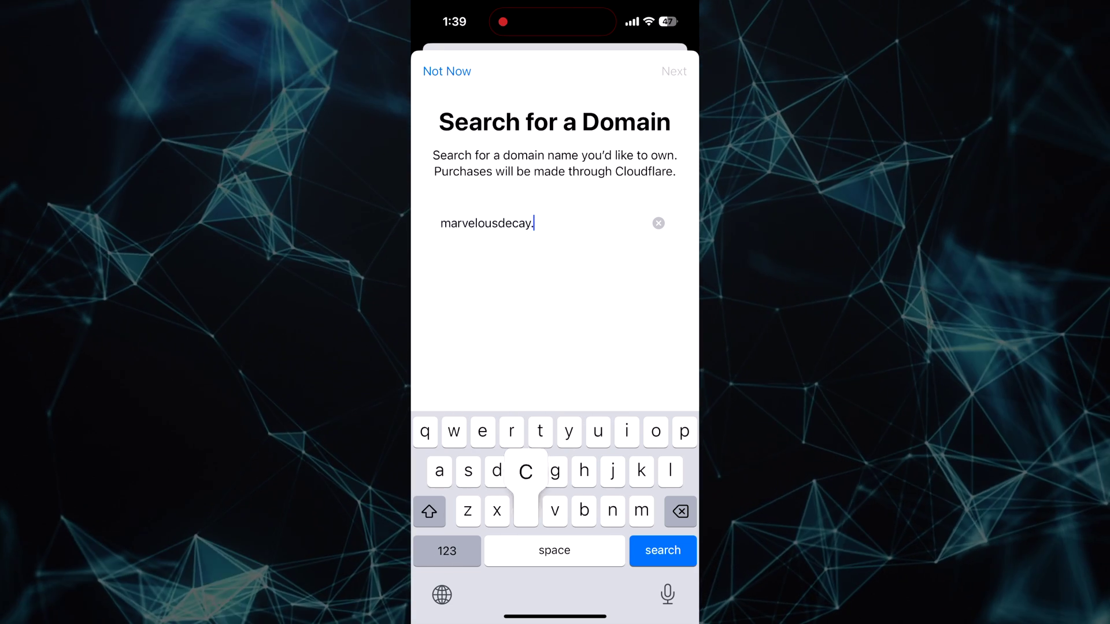
key("Return")
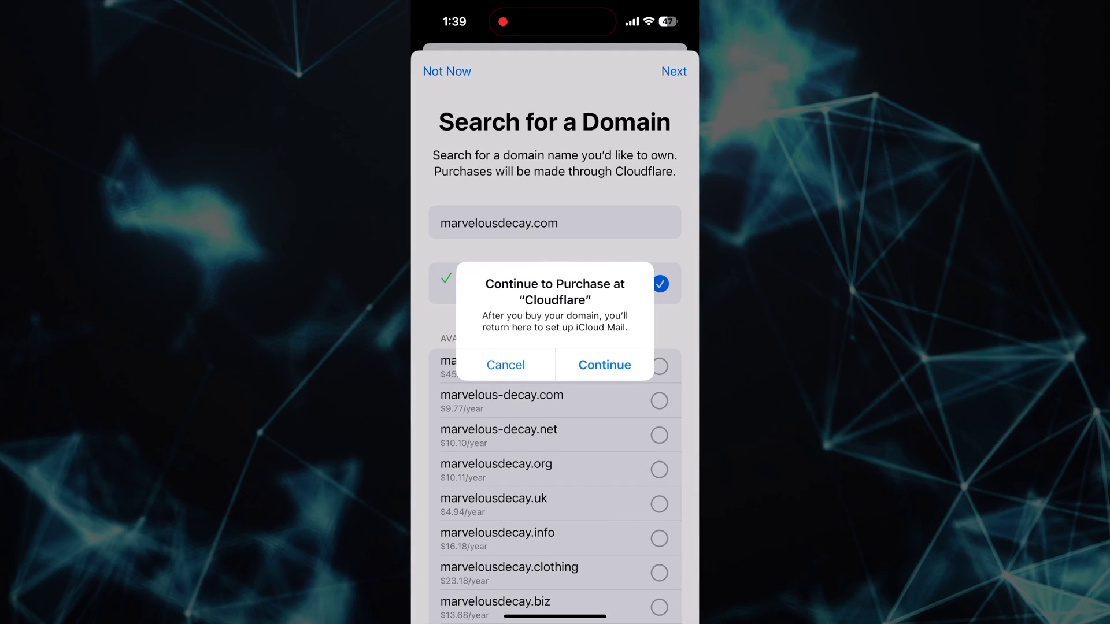
Continue to Cloudflare and create an account with the Apple ID, sharing the real email
left_click(605, 365)
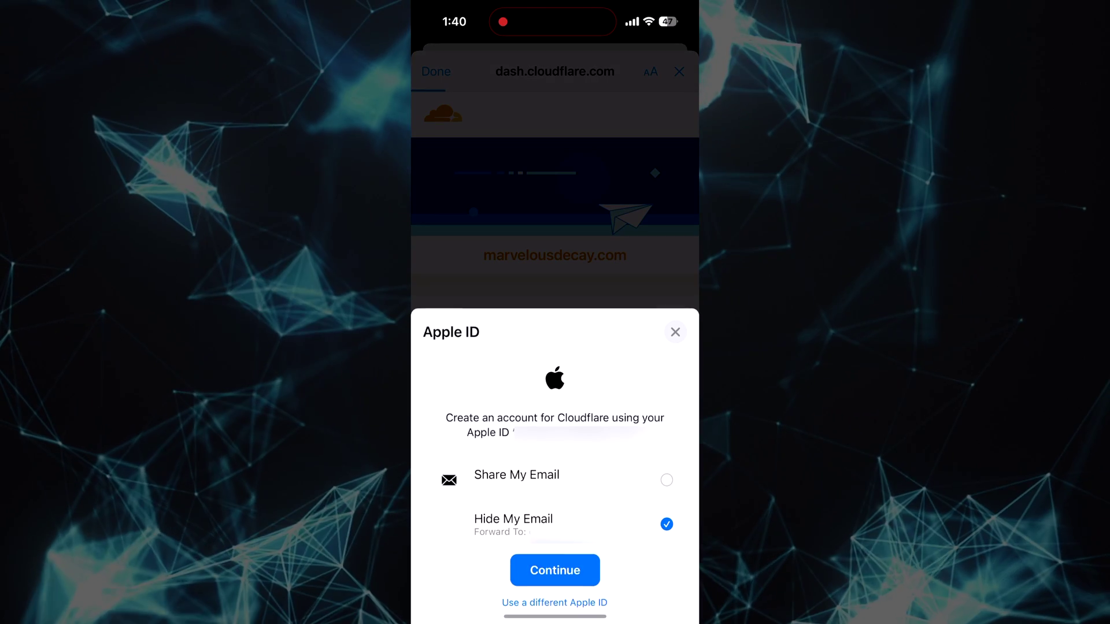
left_click(555, 475)
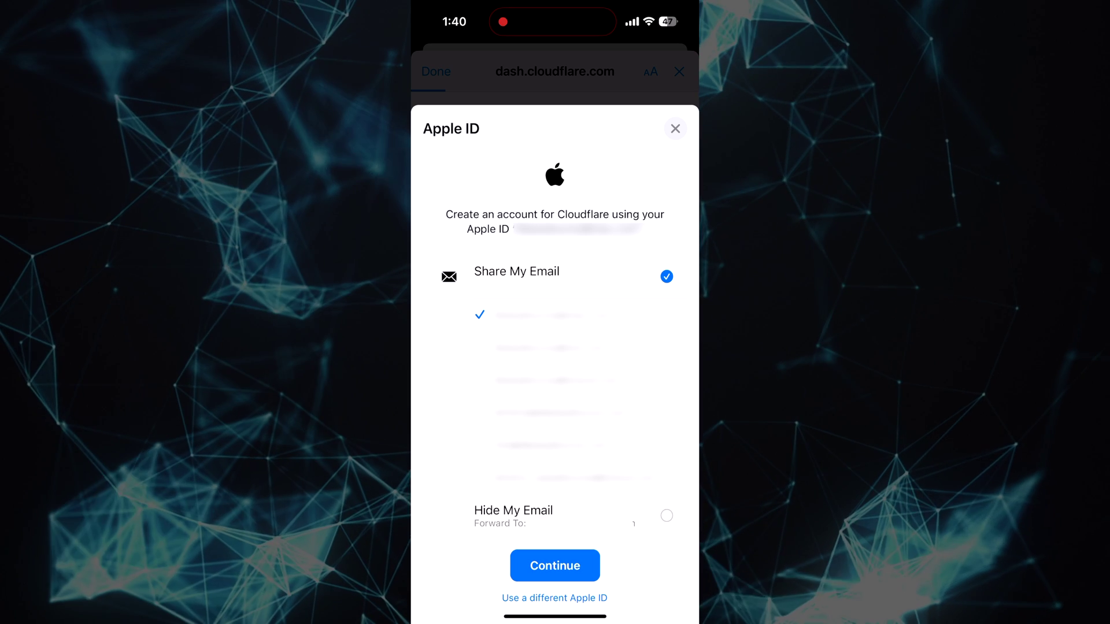
left_click(555, 565)
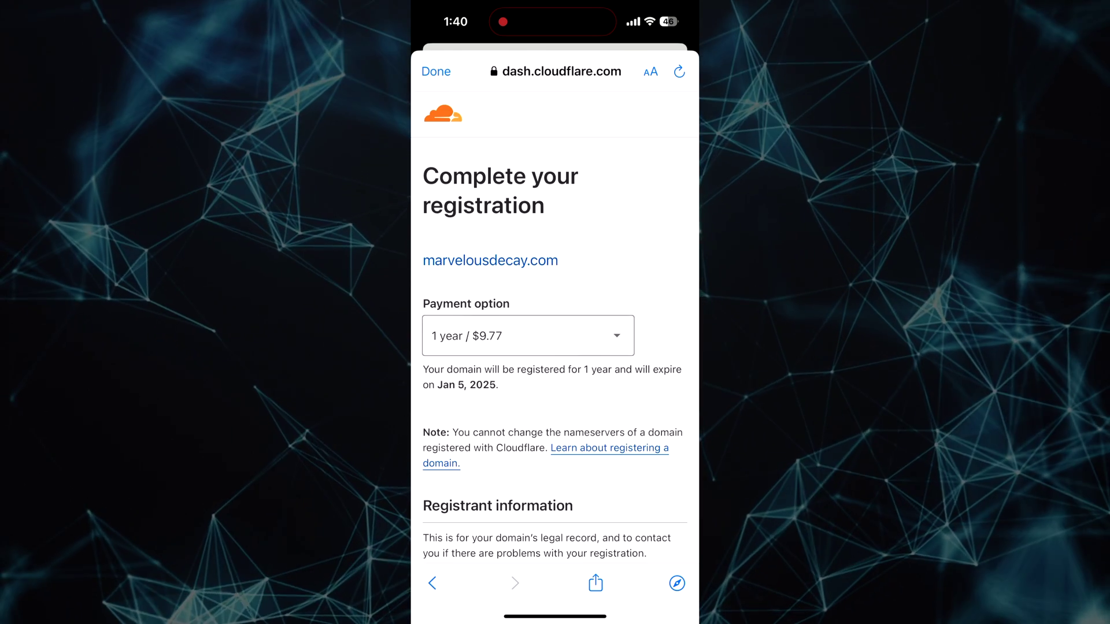
Enter the registrant's first and last name, pay $9.77 via Apple Pay, and return to iCloud
scroll(555, 324, "down", 5)
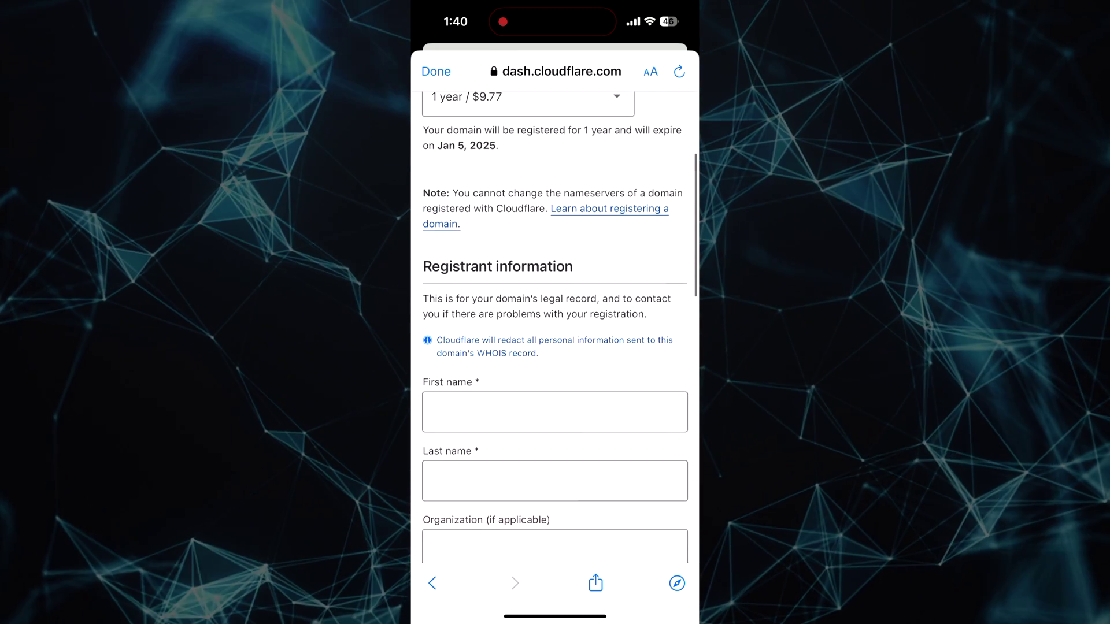
scroll(555, 324, "down", 2)
left_click(555, 327)
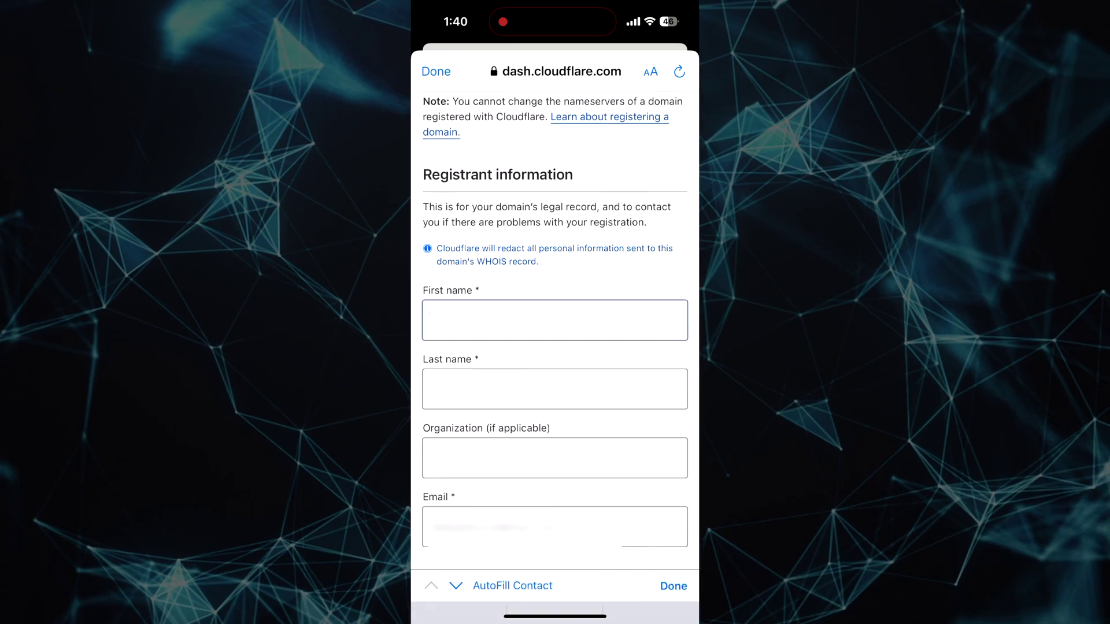
type("Dimitris")
left_click(555, 287)
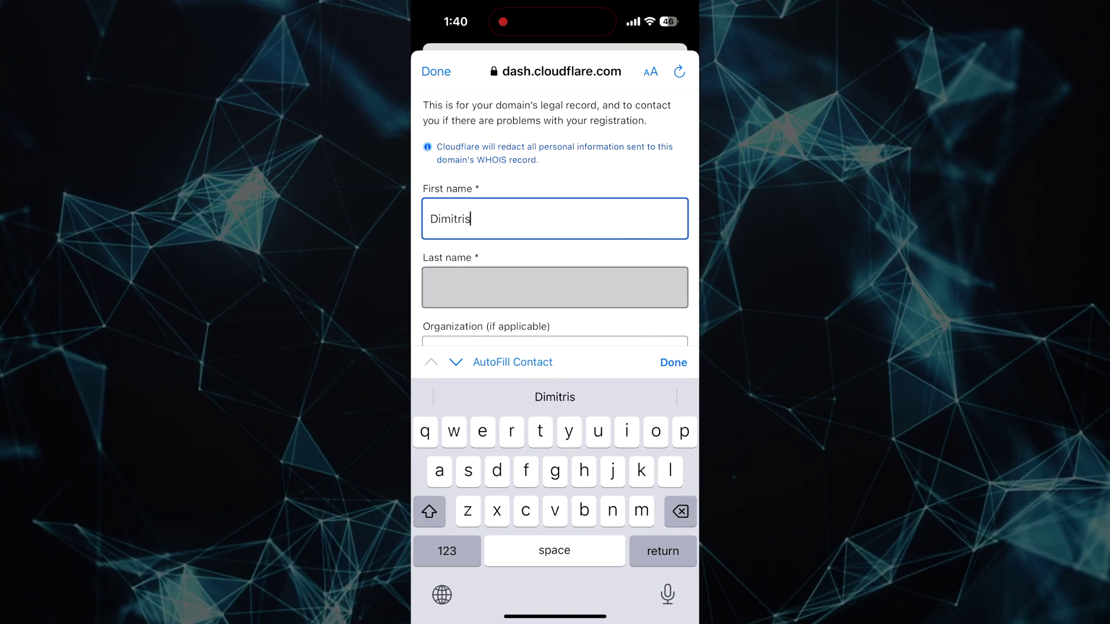
type("Katsafou")
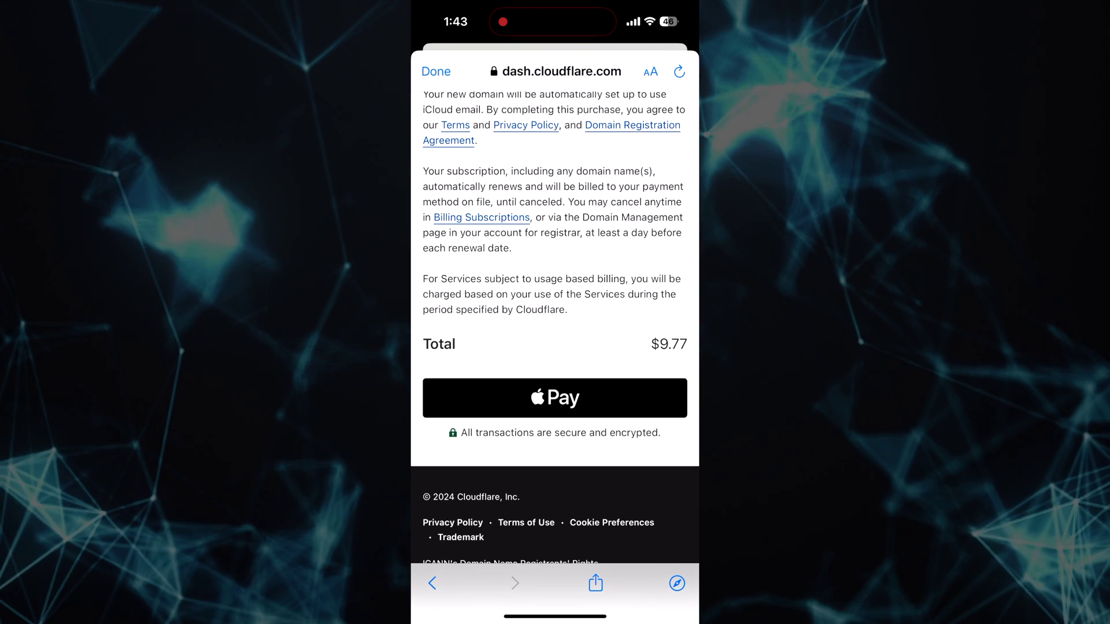
left_click(555, 398)
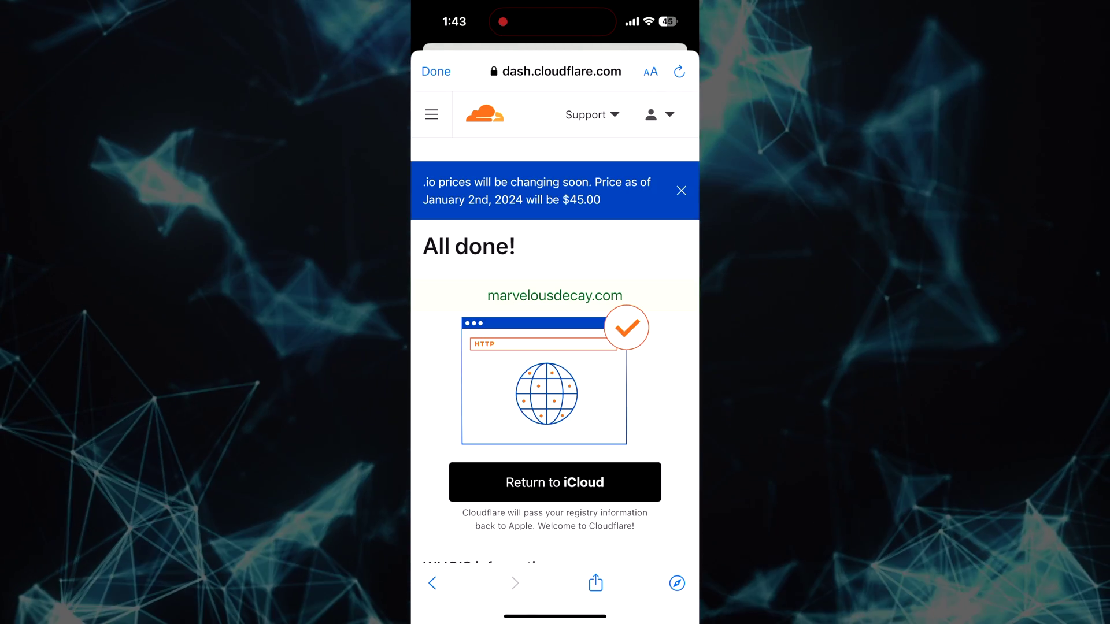
left_click(555, 482)
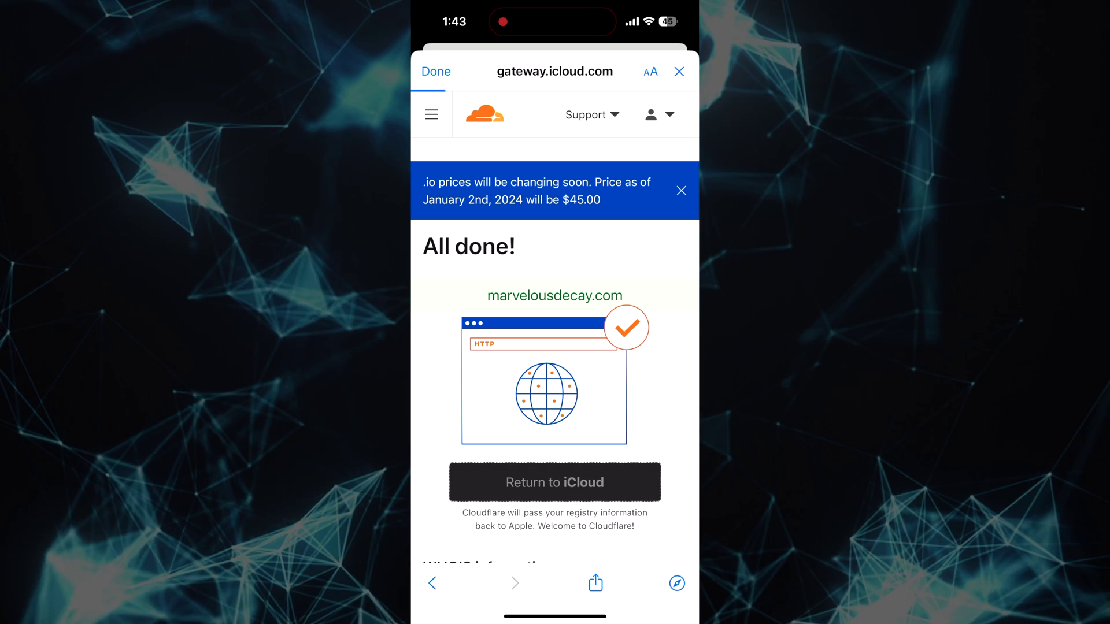